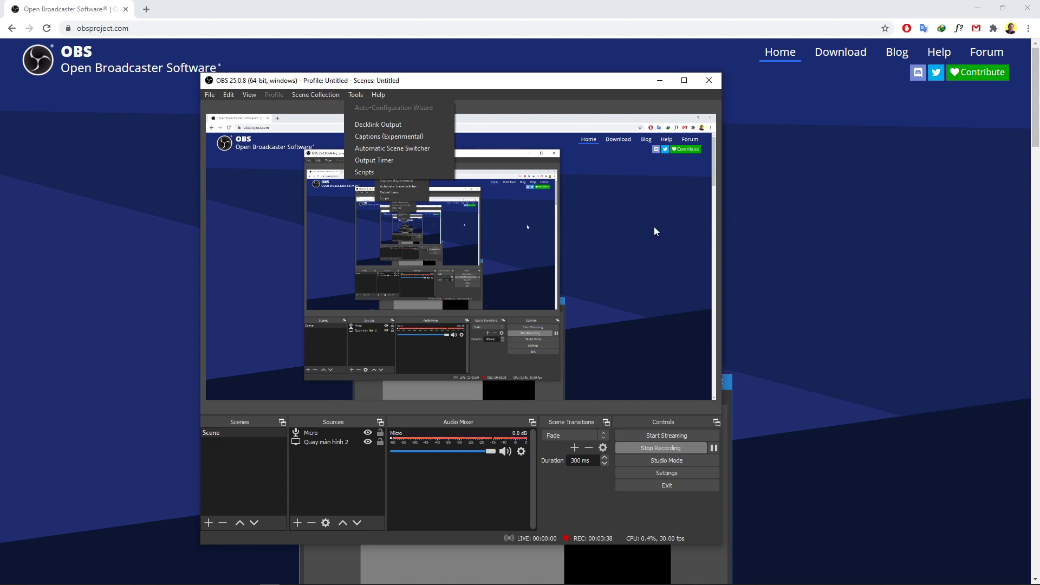
- Switch to the WPS notes document, highlight the "Cài đặt chung" heading, and move the document out of the way of OBS
click(476, 83)
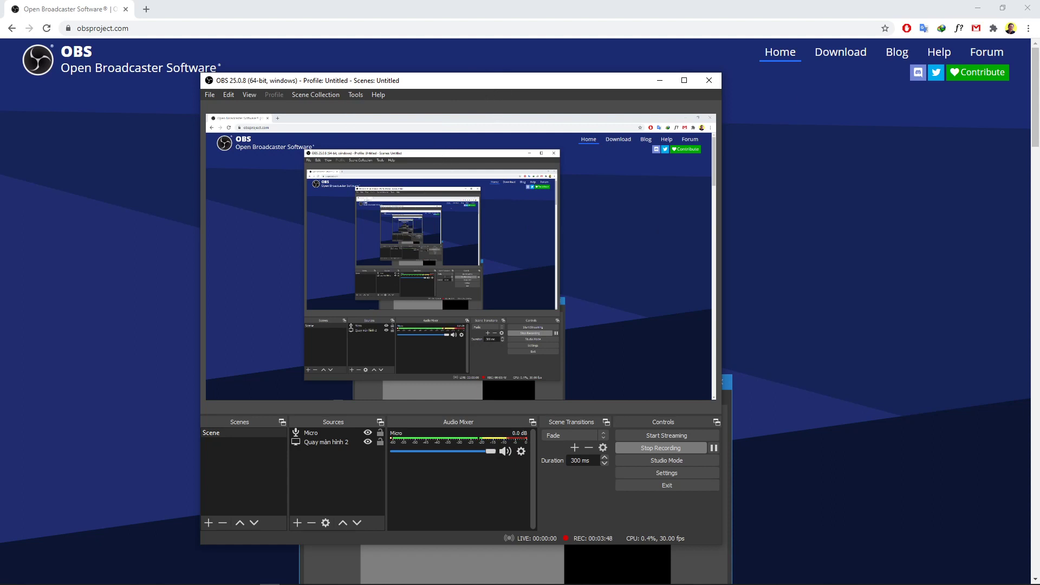
key(alt+Tab)
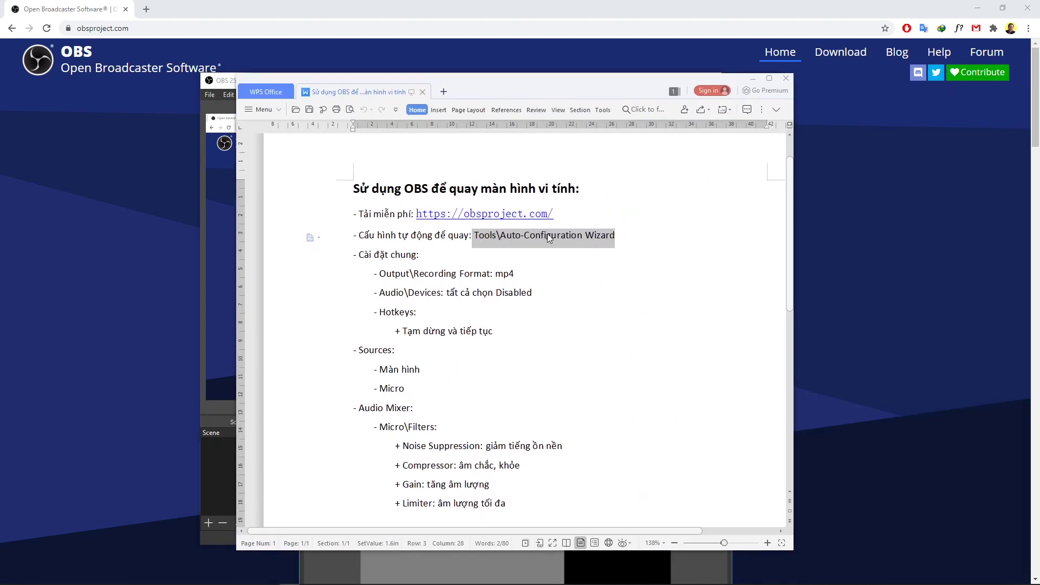
drag(419, 254, 374, 254)
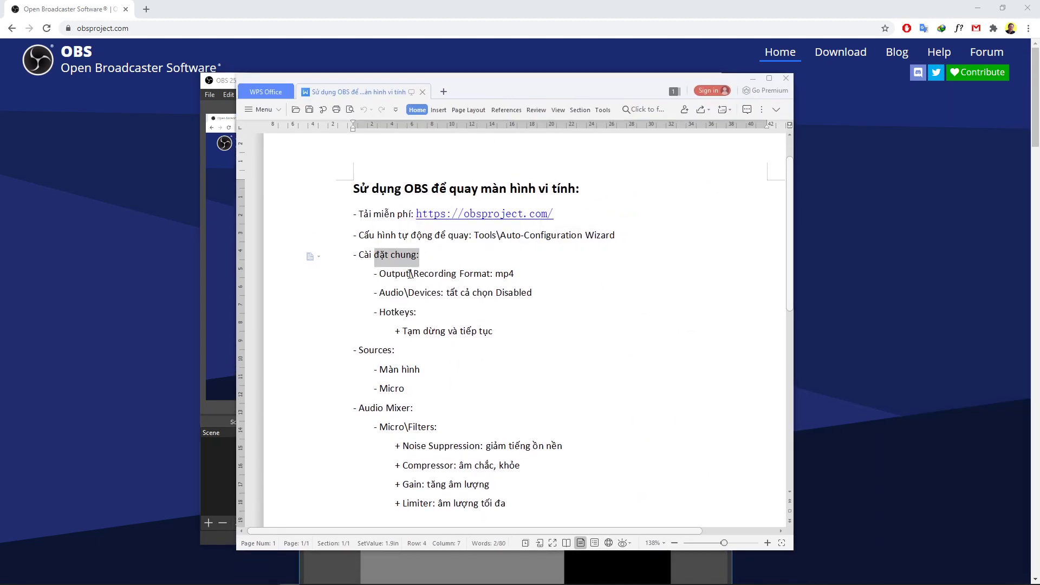
click(416, 274)
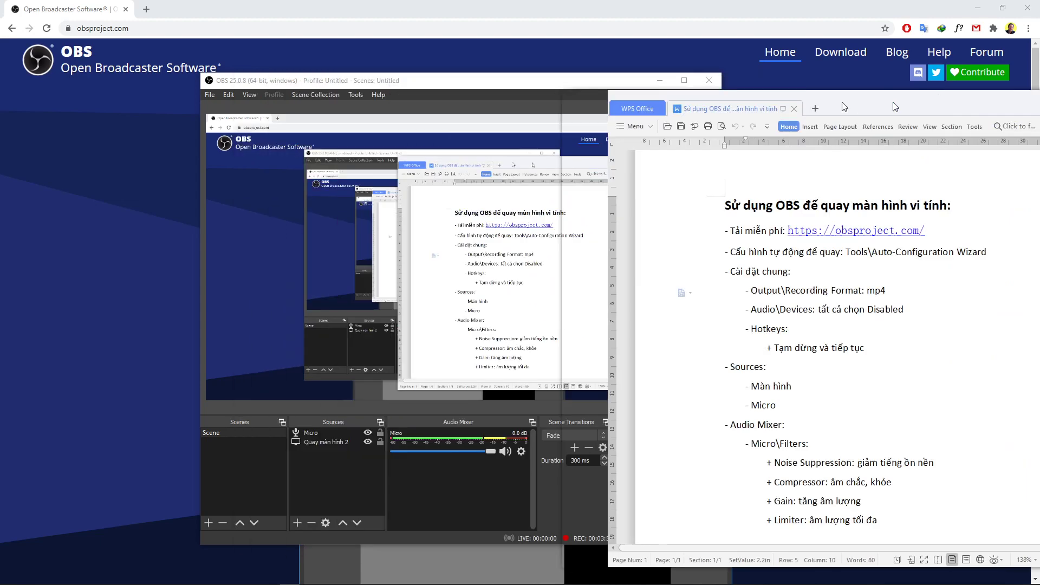
click(234, 109)
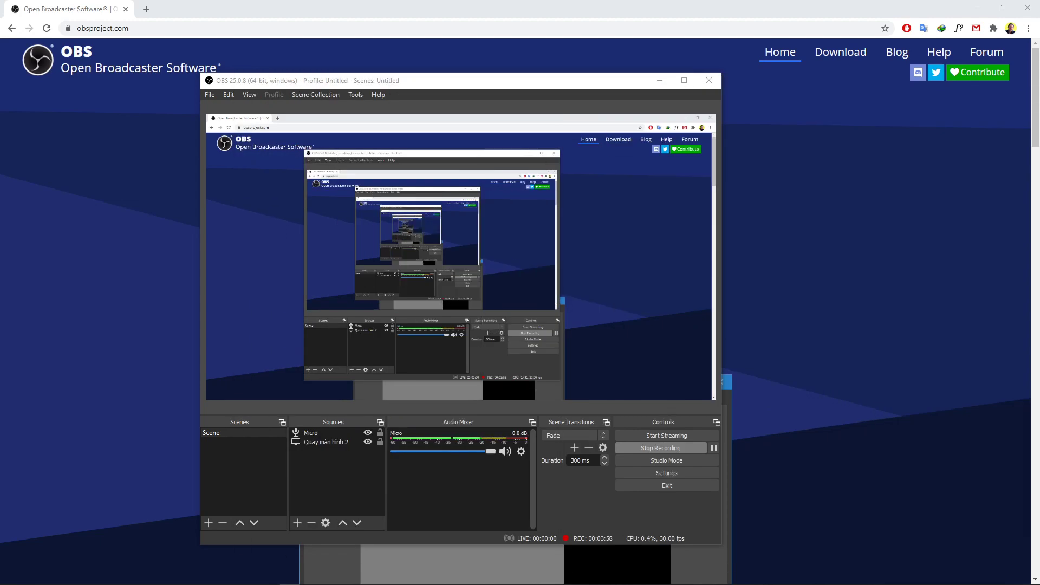
- Open the OBS settings and examine the General options and the streaming services offered under Stream
click(210, 95)
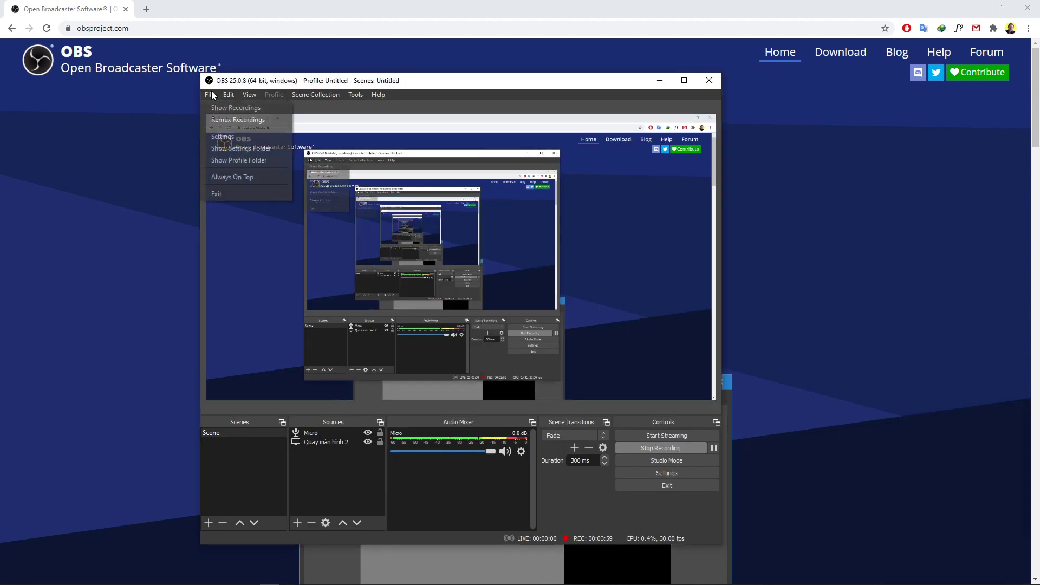
click(222, 137)
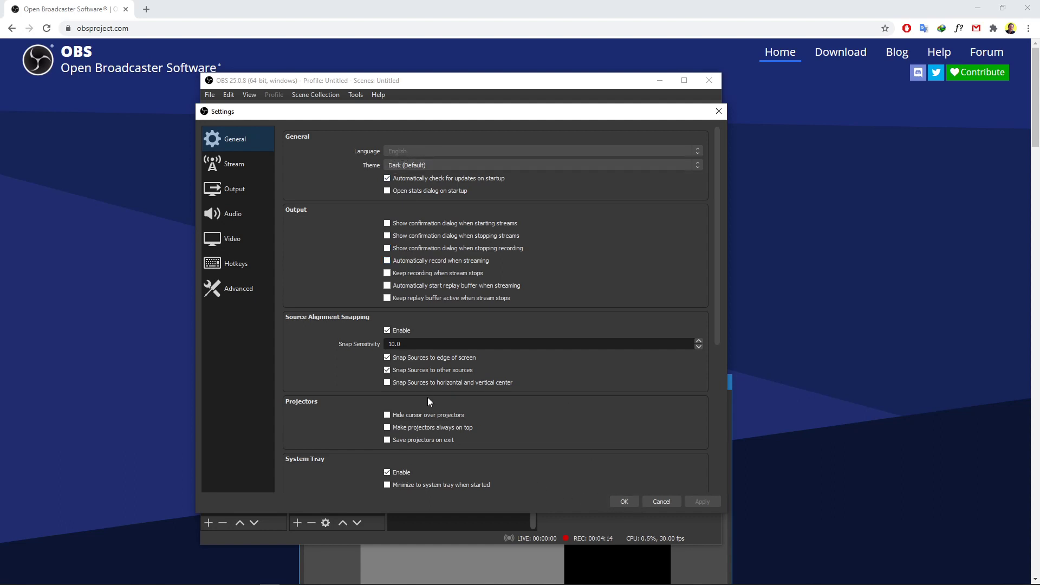
scroll(393, 402, down, 5)
scroll(392, 401, up, 5)
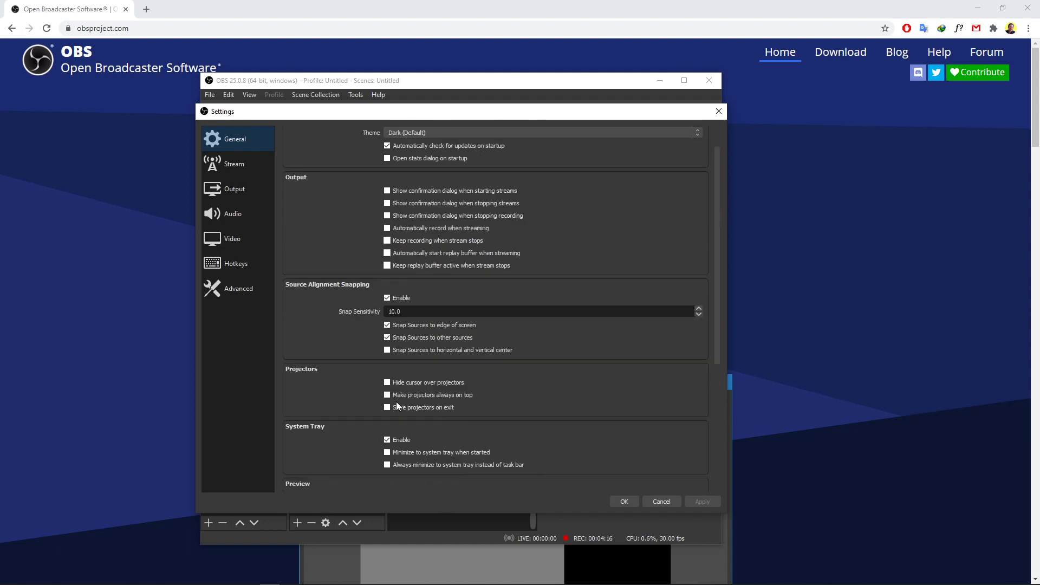
click(232, 170)
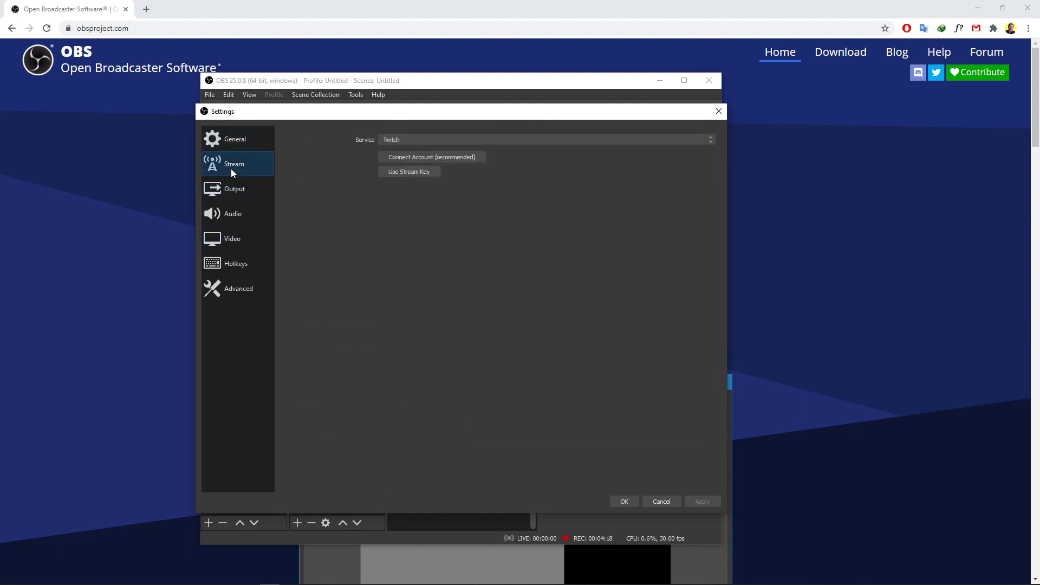
click(408, 141)
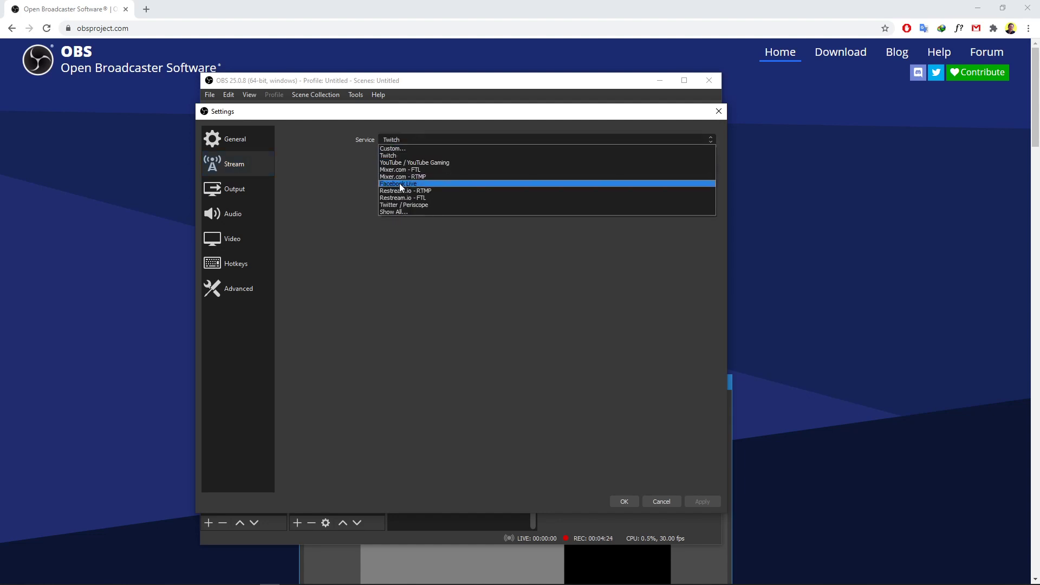
click(299, 190)
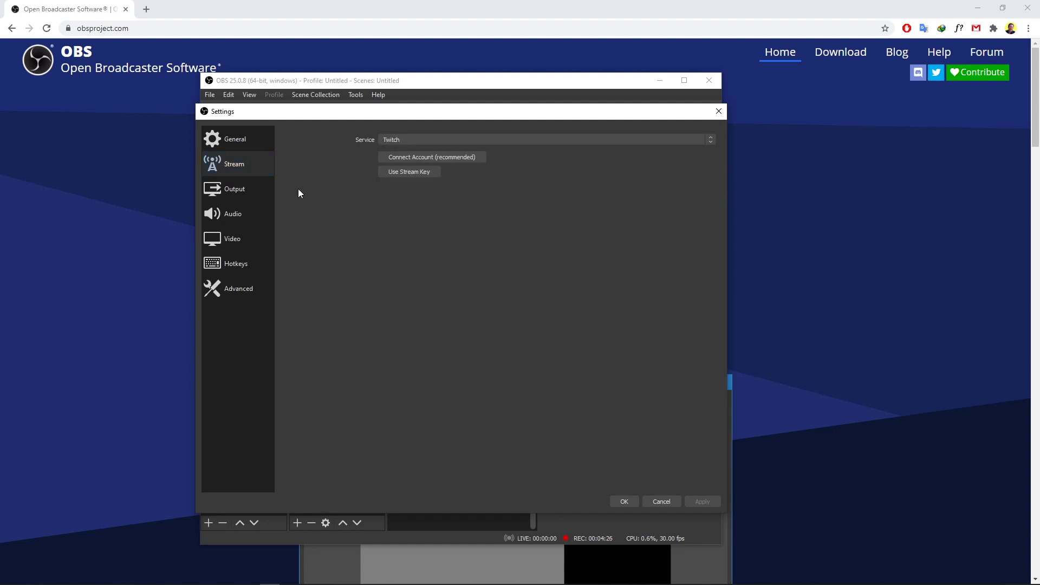
- Examine the Output settings and keep Hardware (NVENC) as the streaming encoder
click(244, 187)
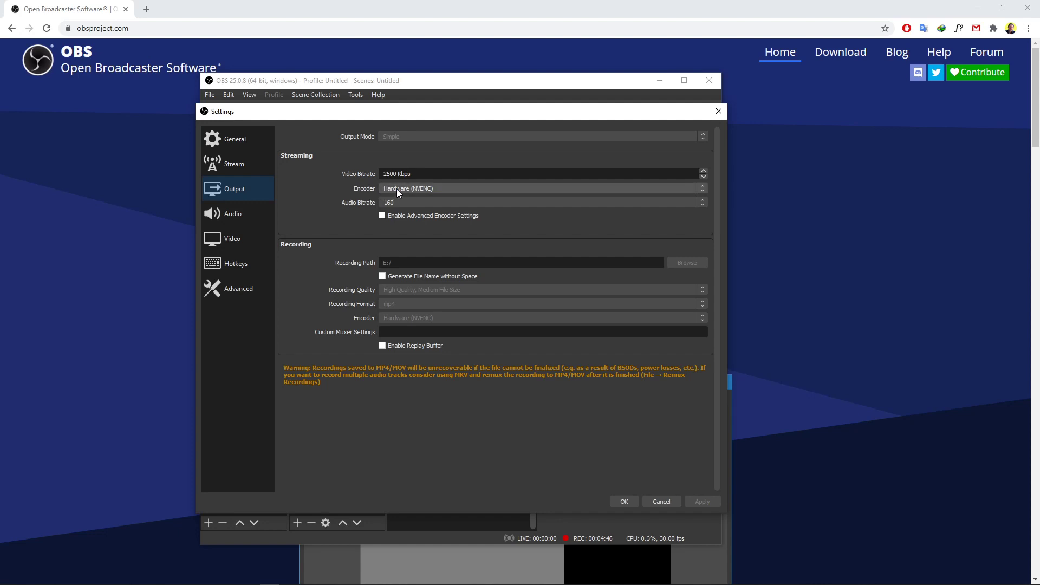
click(426, 190)
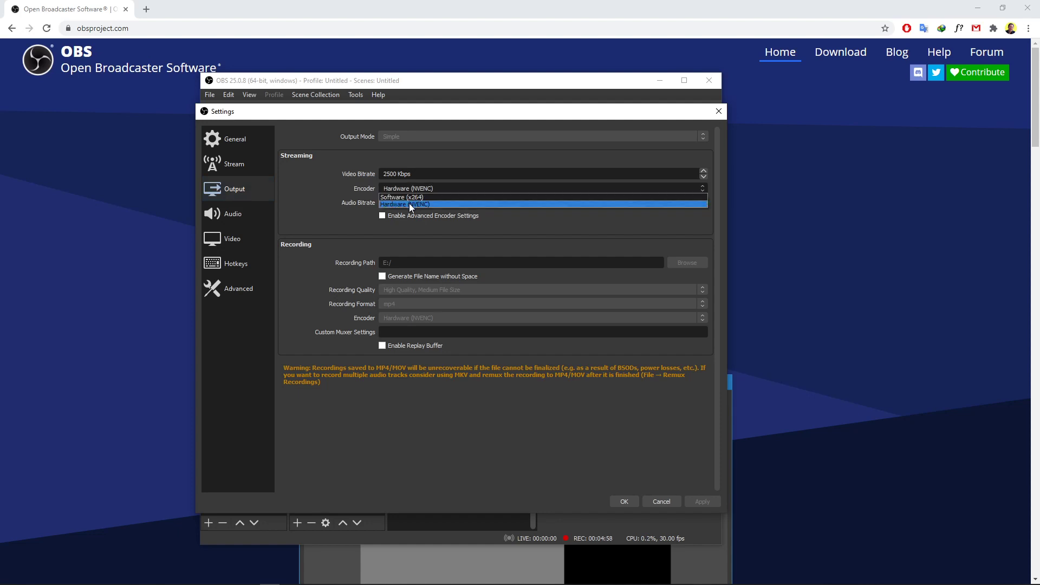
click(409, 203)
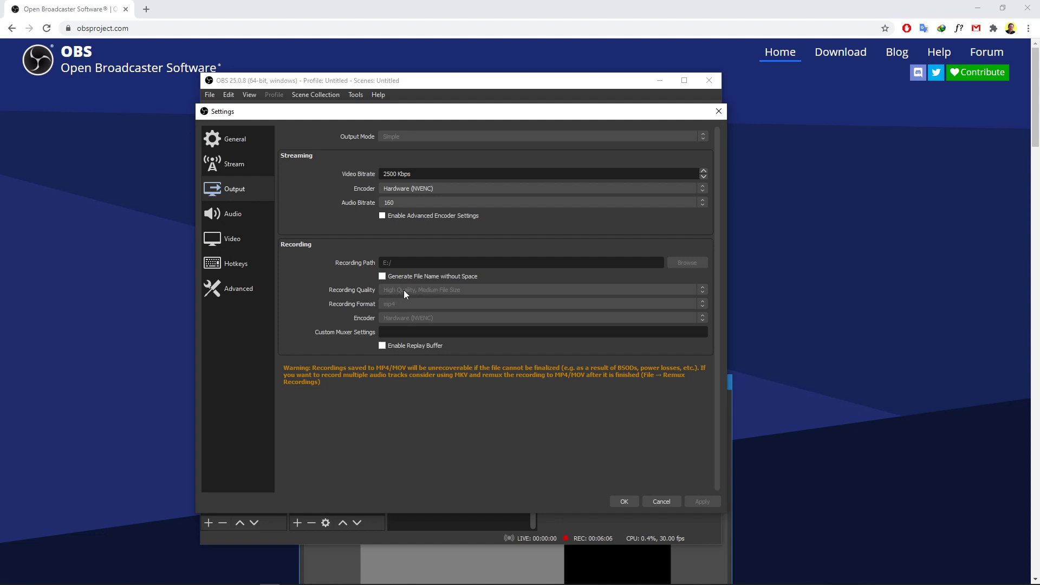
- Examine the Audio settings and the devices available for Desktop Audio and Mic/Auxiliary Audio, keeping them disabled
click(249, 215)
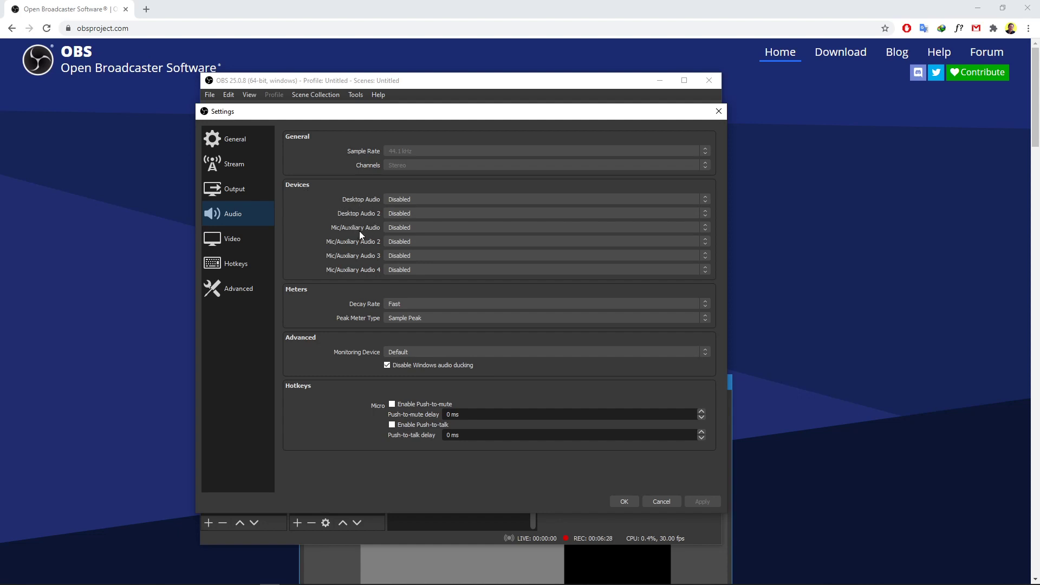
click(397, 199)
click(393, 230)
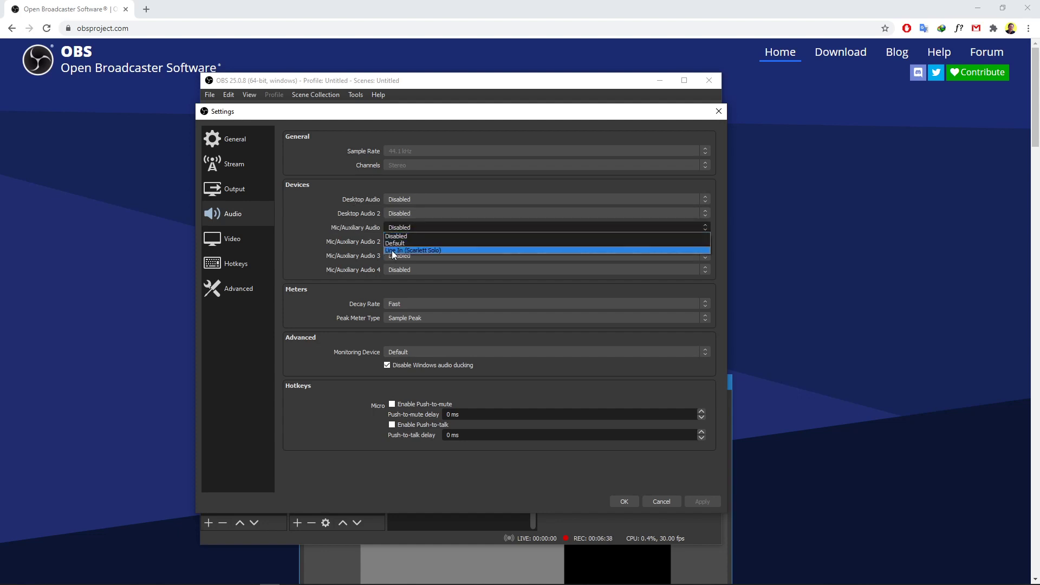
click(398, 232)
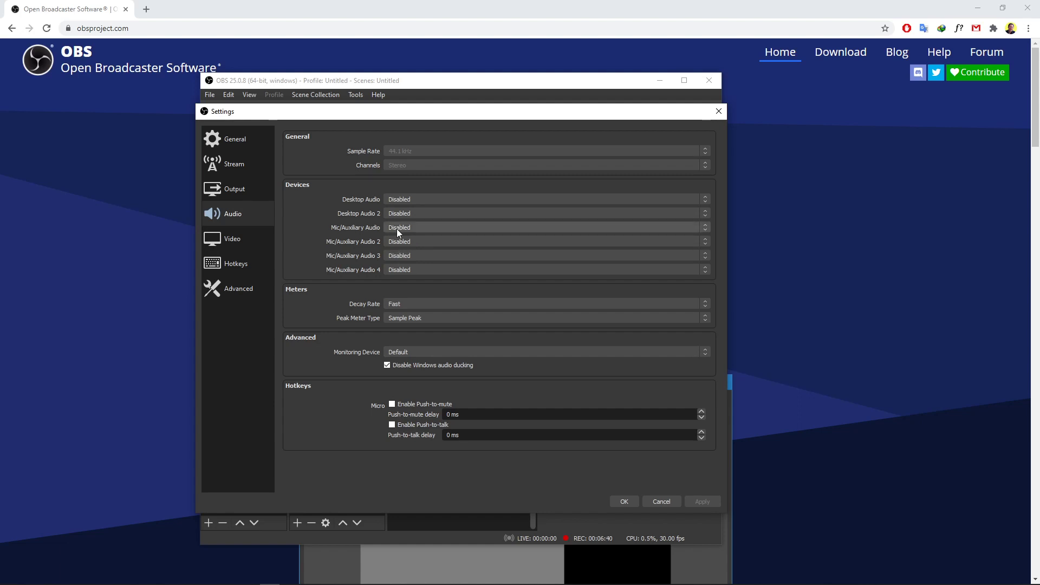
click(398, 232)
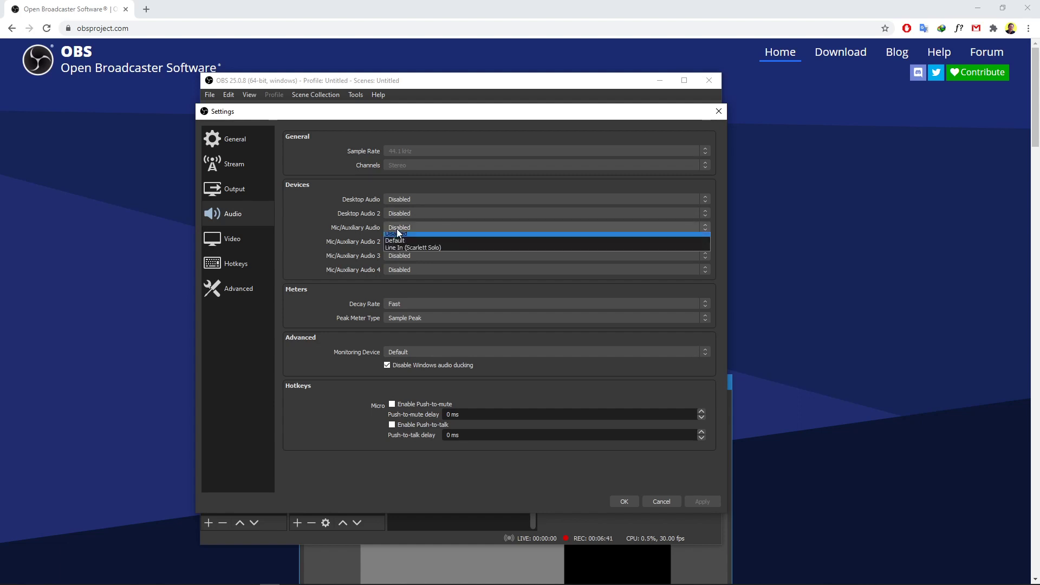
click(323, 209)
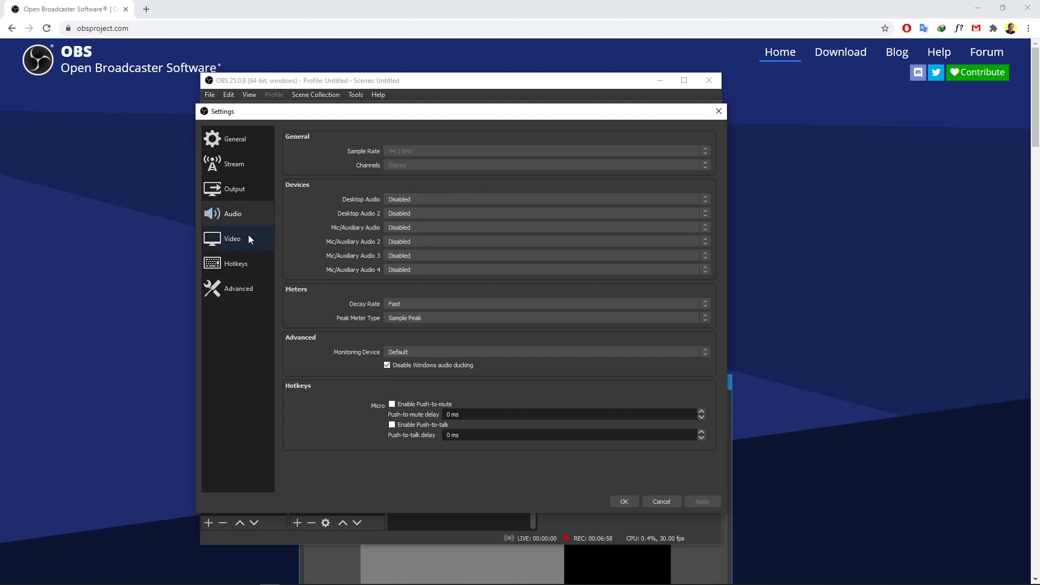
- Examine the hotkeys for pausing and unpausing recording and the other hotkey entries, and close the settings without saving
click(235, 264)
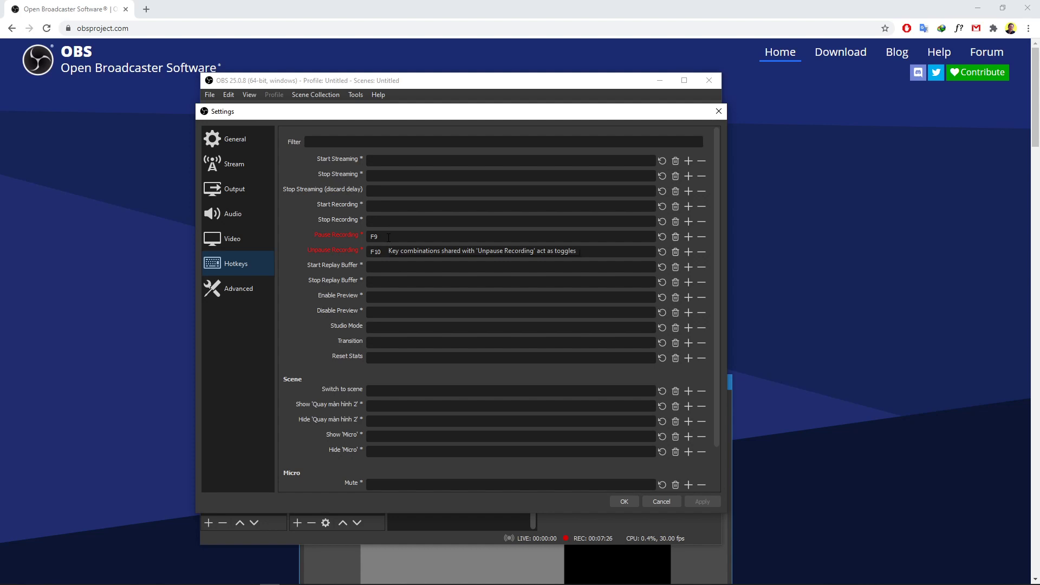
click(372, 241)
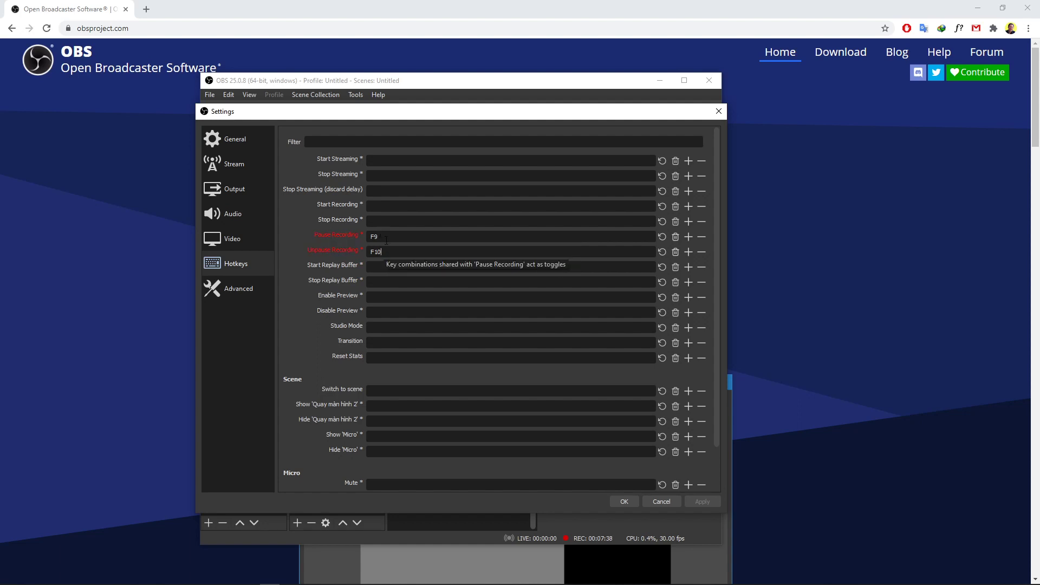
click(354, 255)
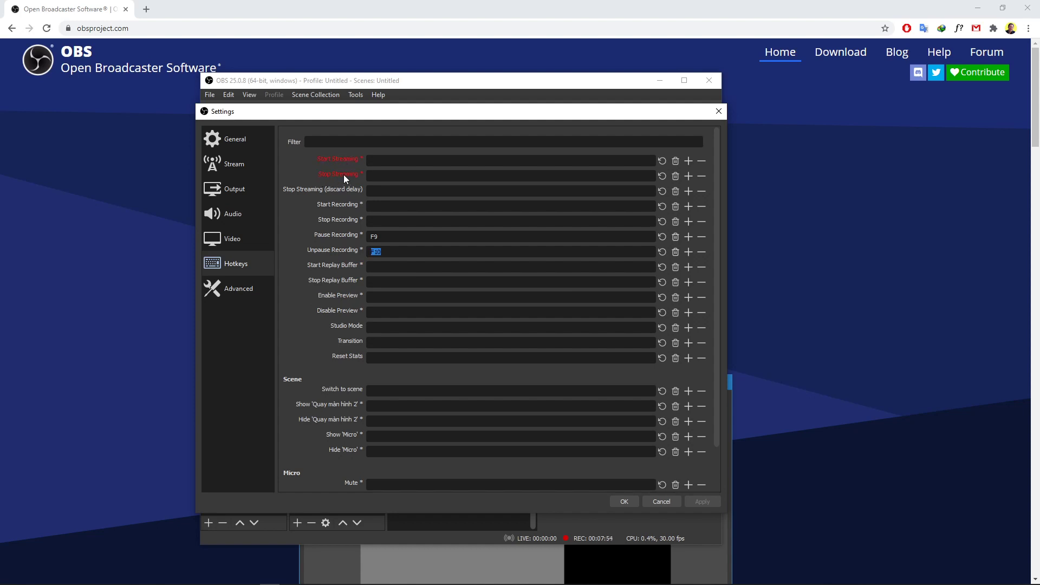
mouse_move(343, 173)
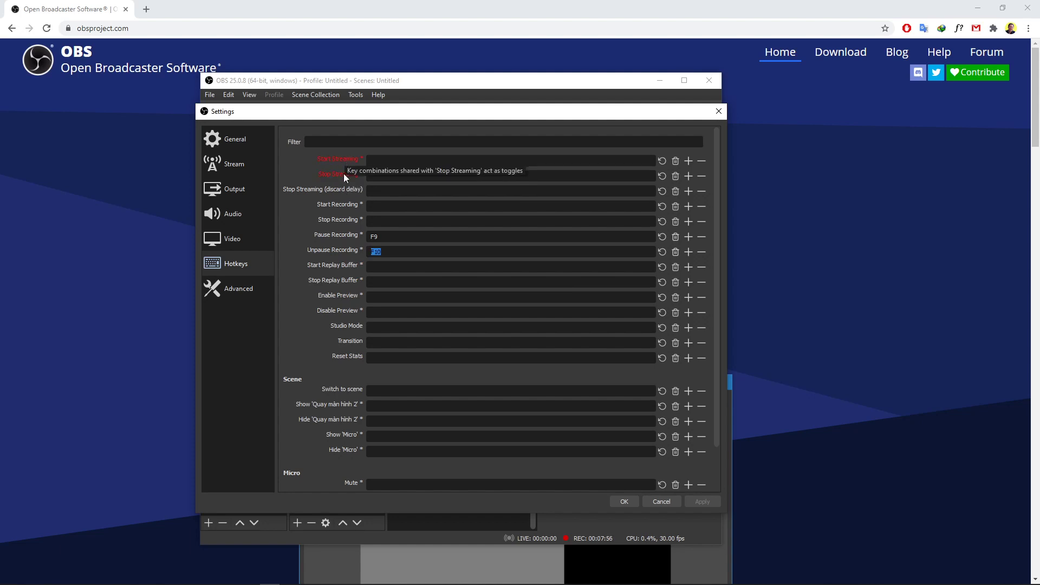
scroll(310, 337, down, 1)
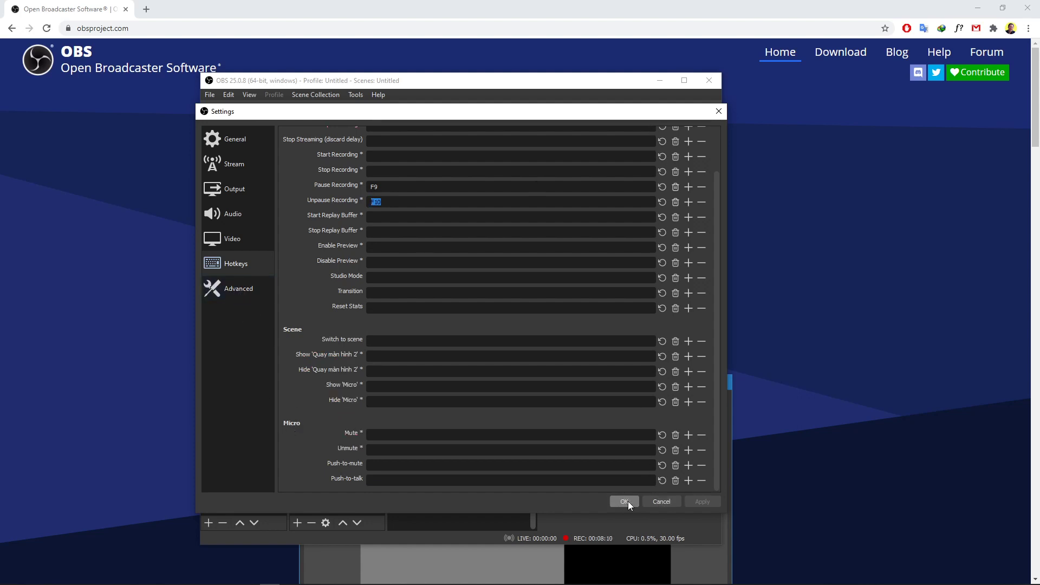
click(661, 502)
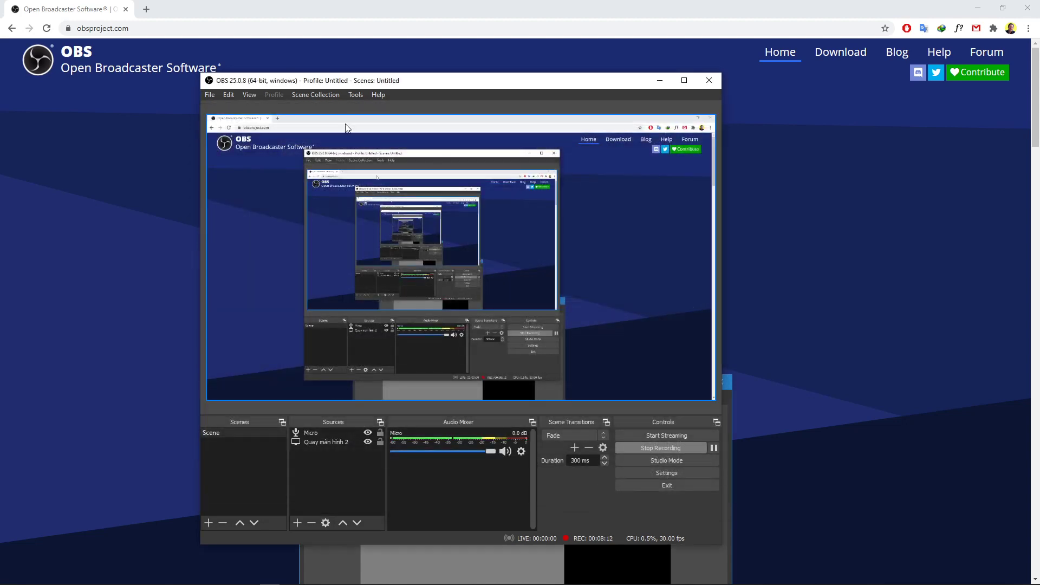
- Reposition the OBS window and examine the new-scene prompt and the available source types without adding anything
drag(385, 81, 390, 70)
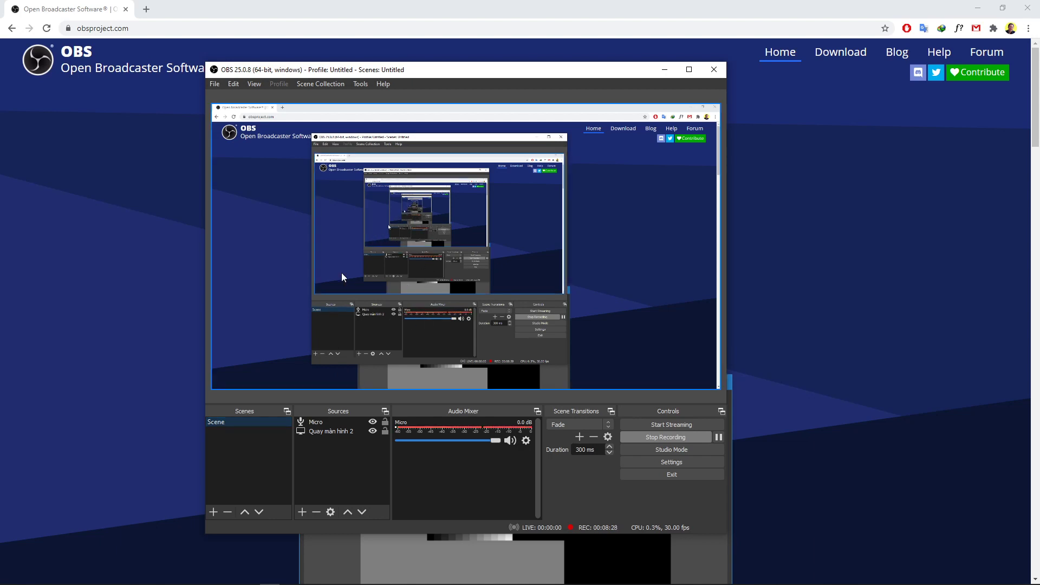
click(213, 511)
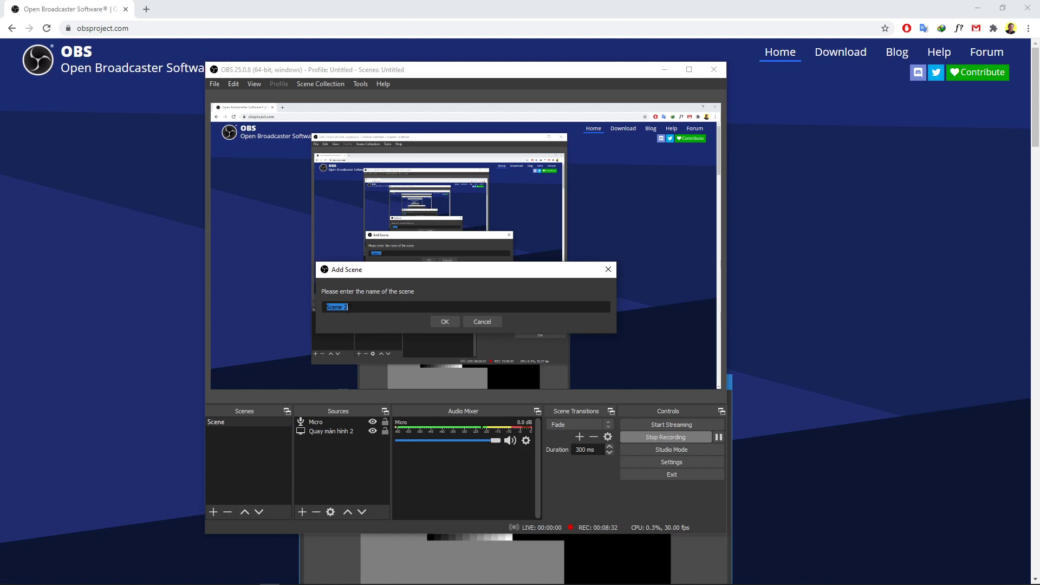
click(473, 321)
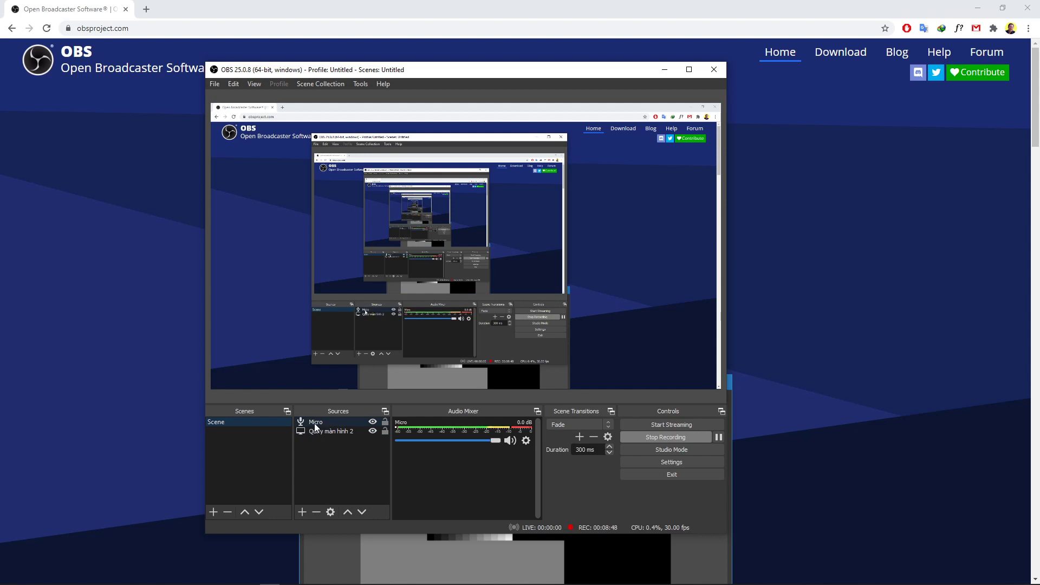
click(303, 512)
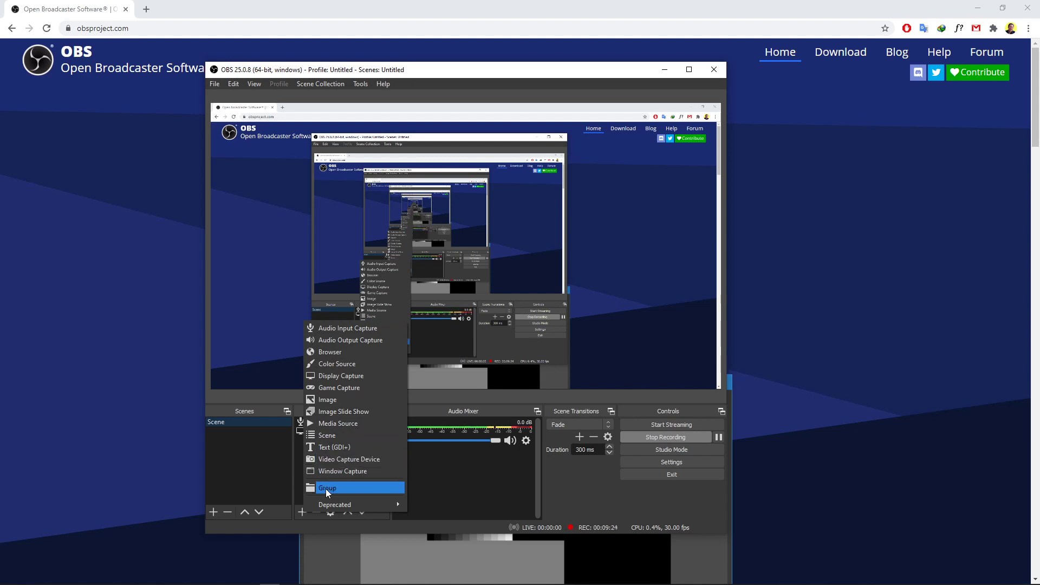
click(441, 480)
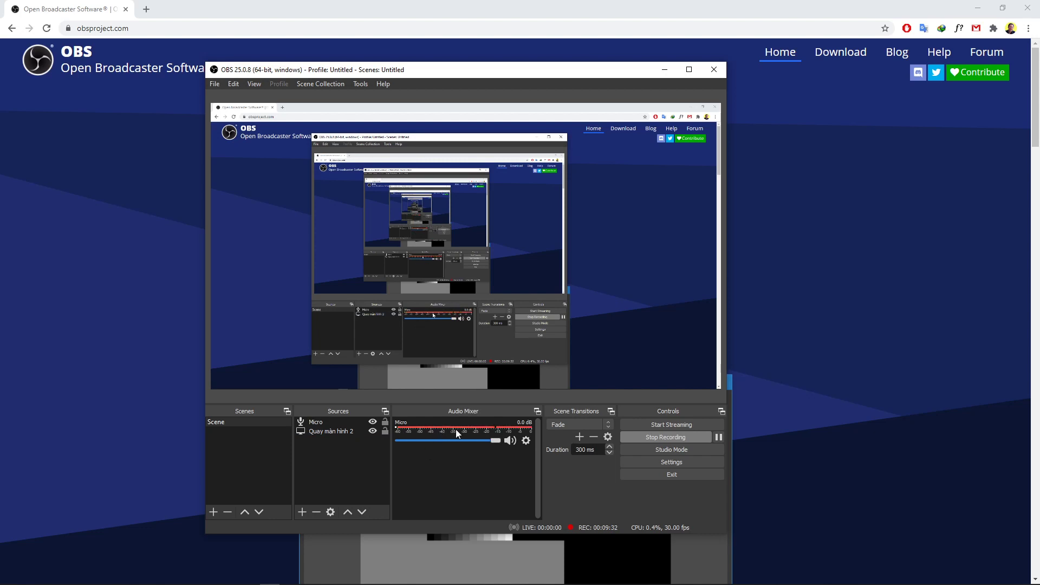
- Select the Micro source, check the Audio device settings, and close the settings without saving
click(319, 422)
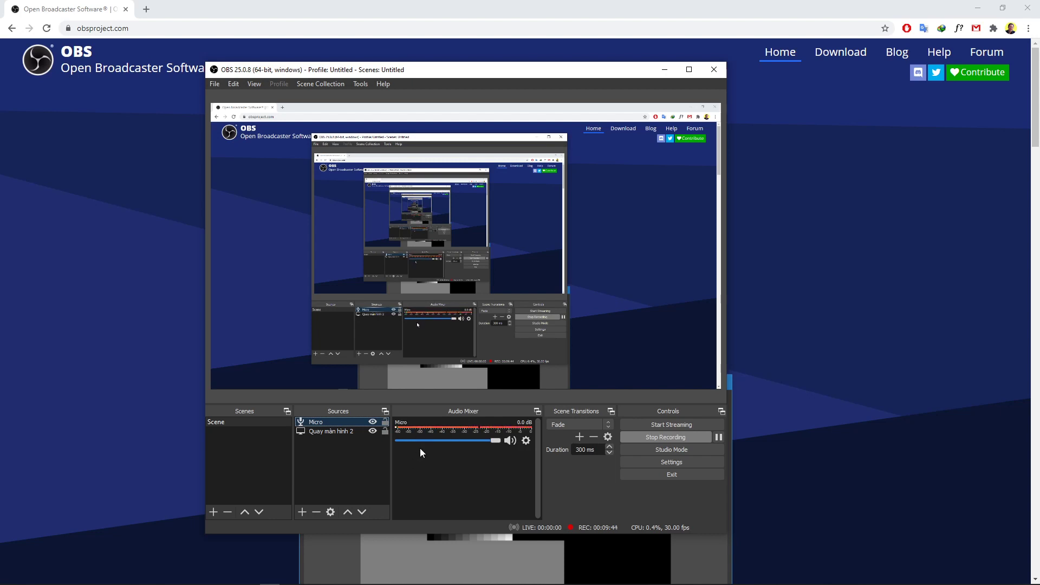
click(214, 84)
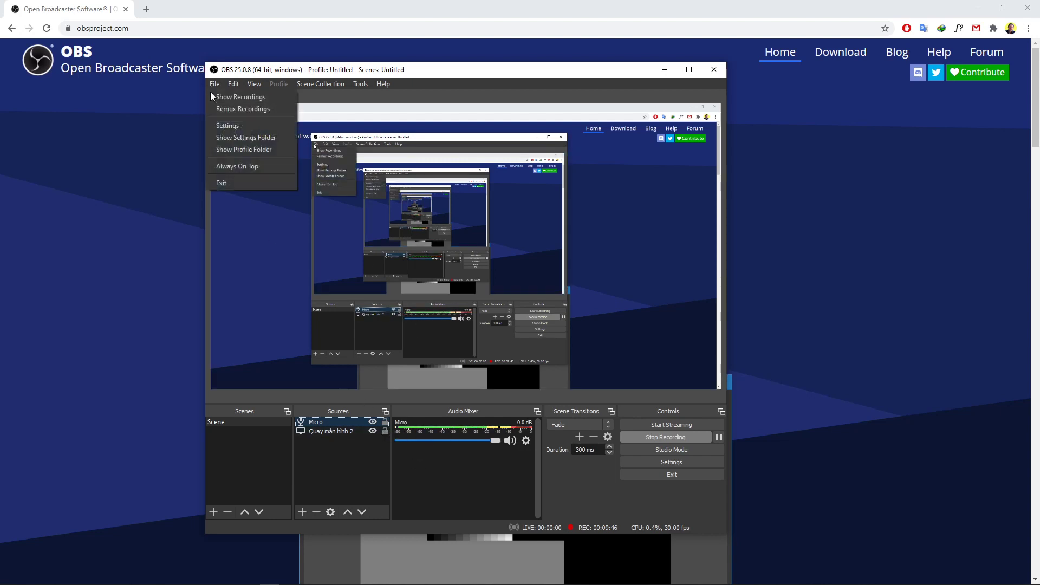
click(226, 127)
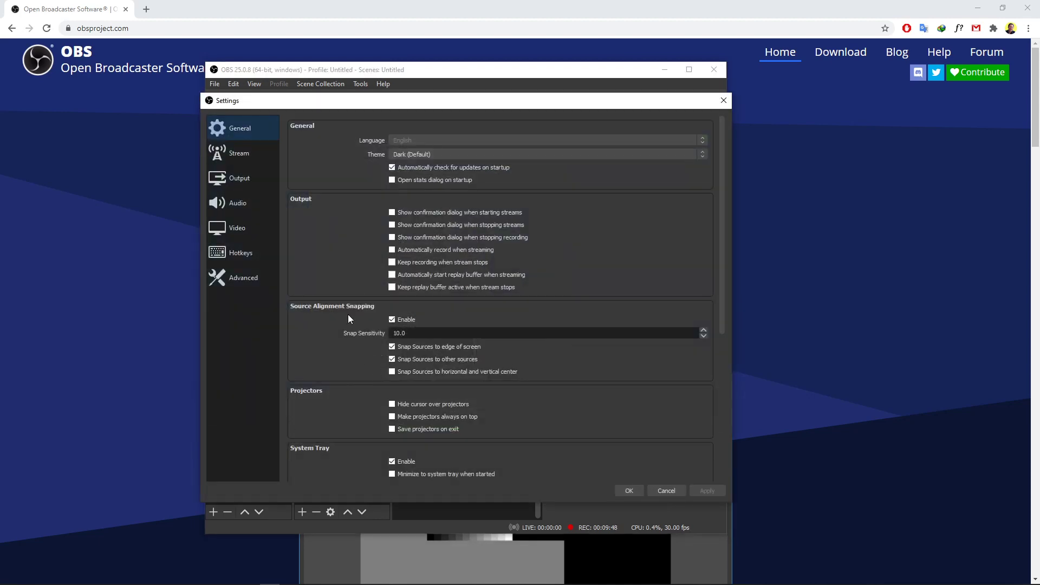
click(238, 203)
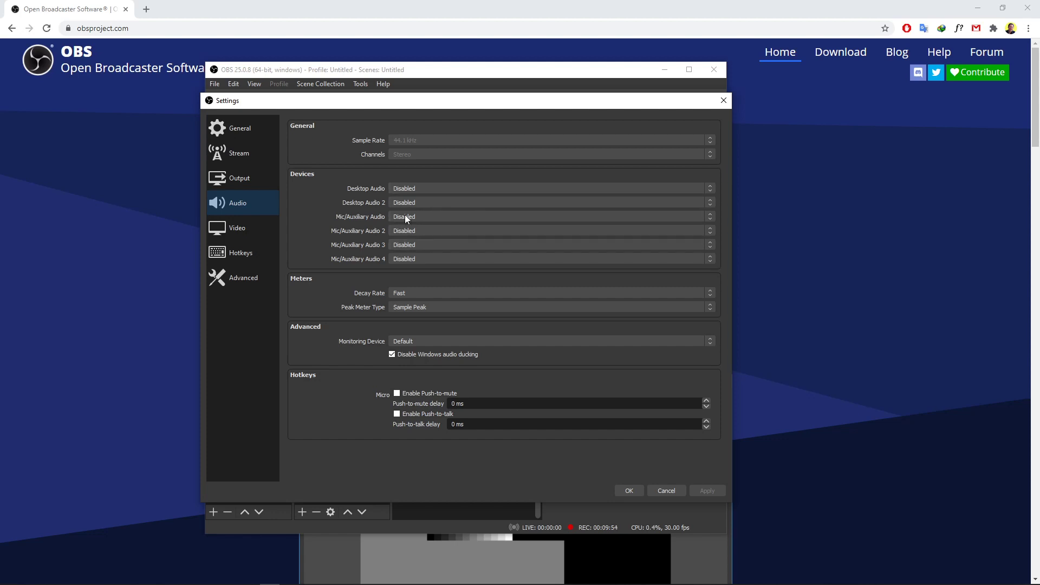
click(666, 491)
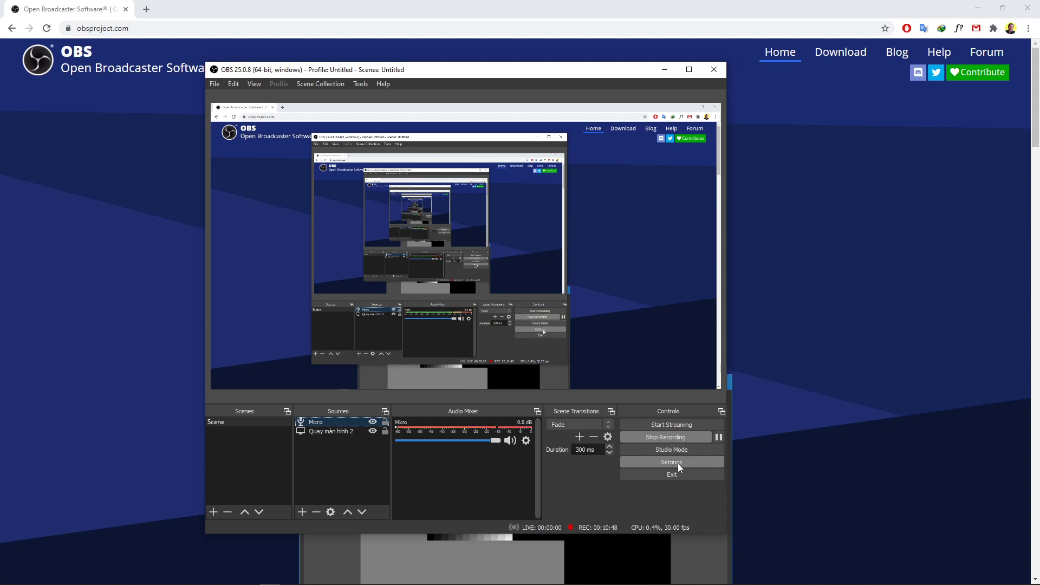
- Review the General, Stream and Output settings again, and close the settings without changing anything
click(214, 84)
click(605, 511)
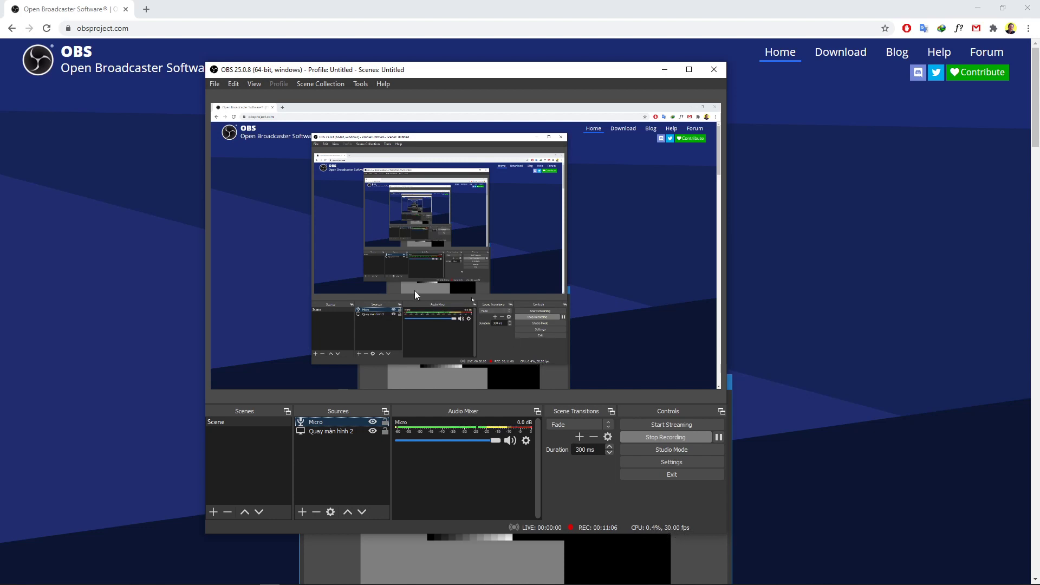
click(215, 84)
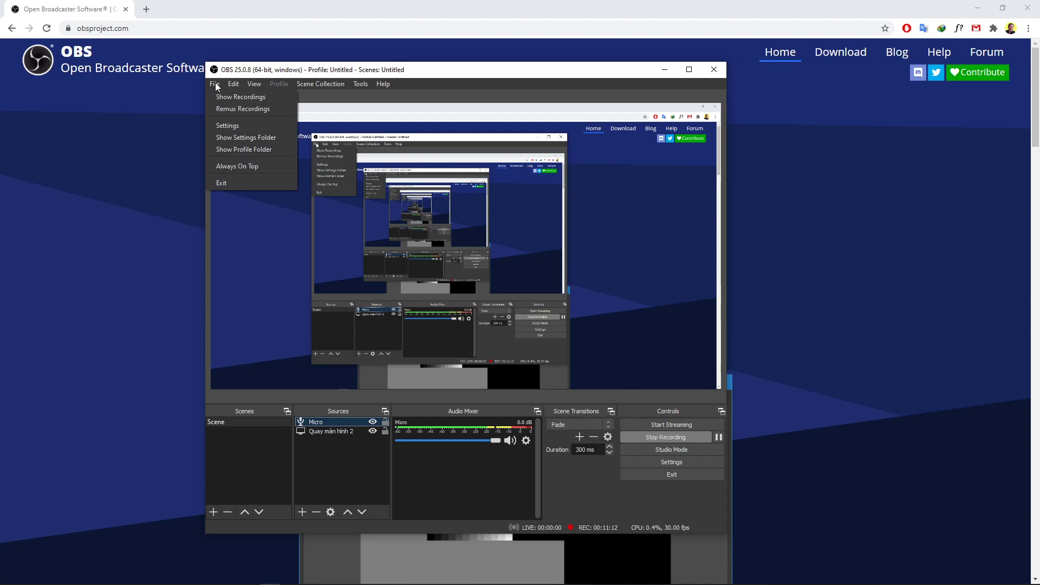
click(227, 126)
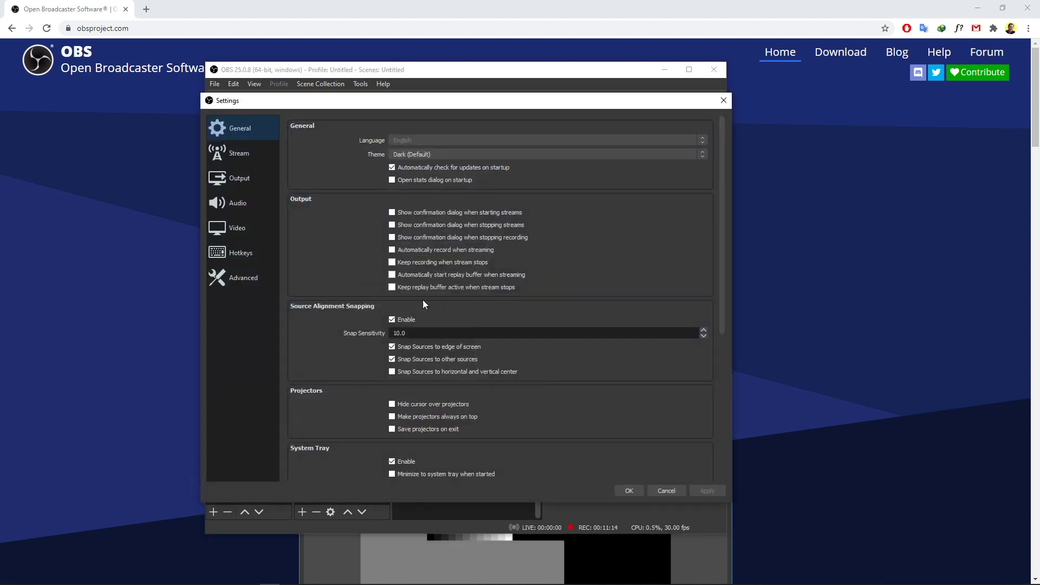
click(245, 178)
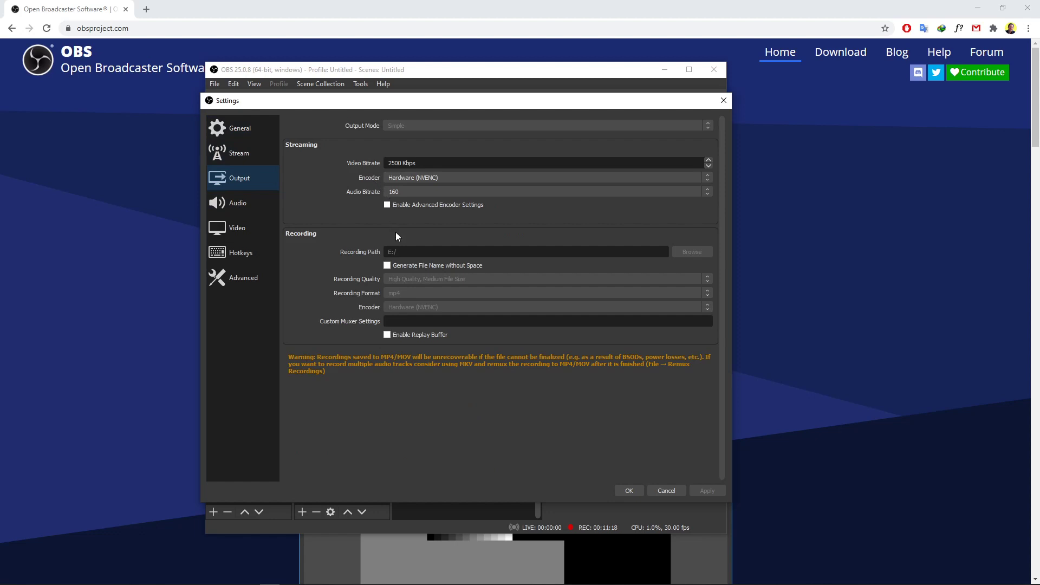
click(238, 132)
click(239, 161)
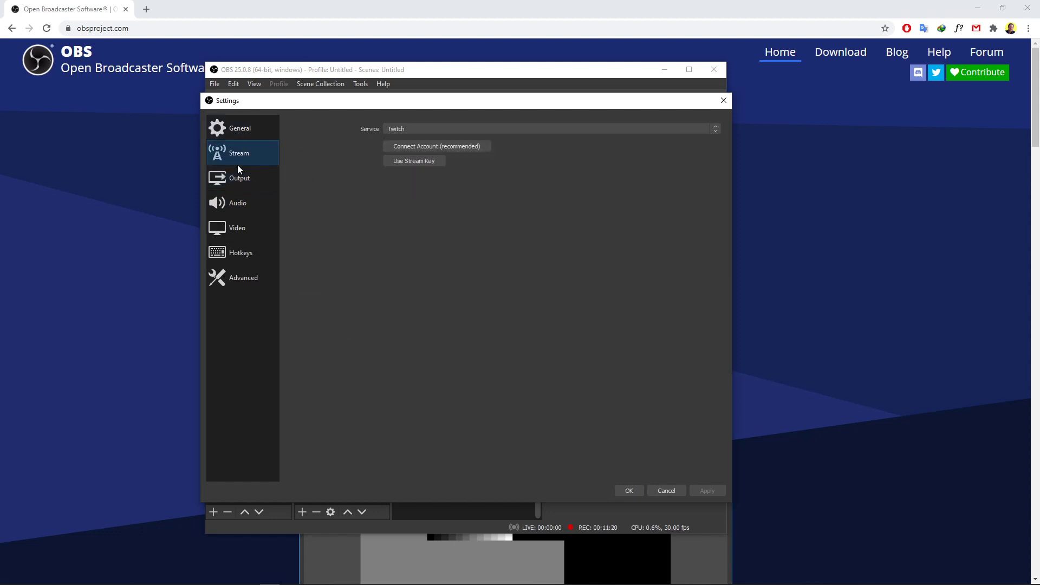
click(239, 178)
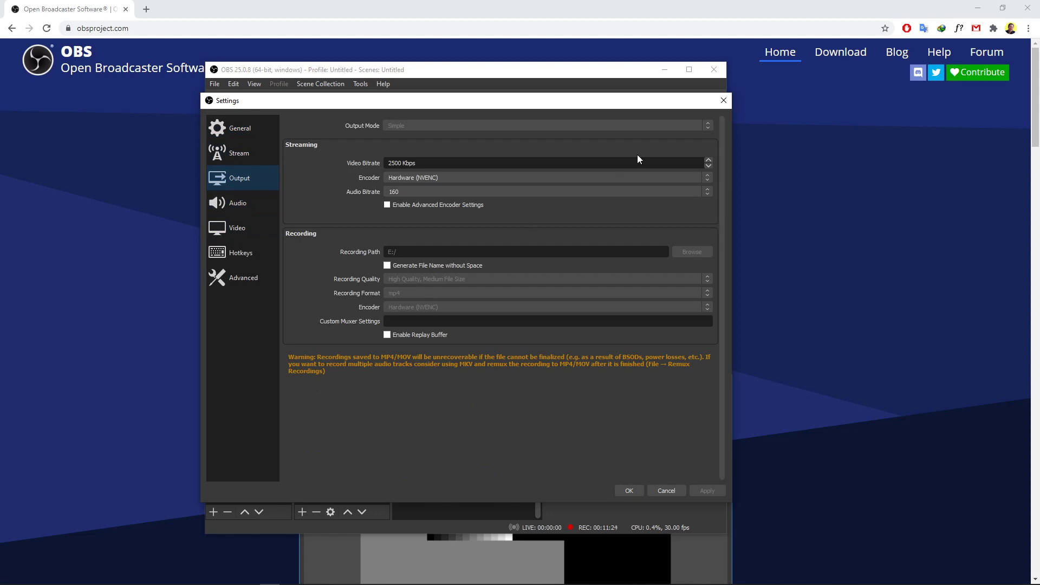
click(723, 100)
- Look over the available tools and view options, then reopen the settings to examine the General and Stream options
click(359, 84)
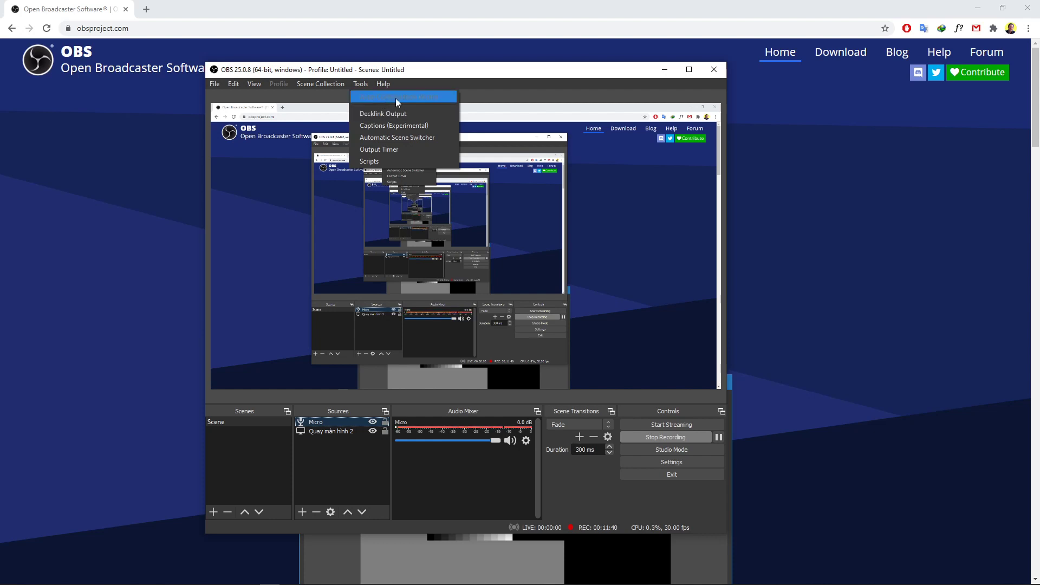
mouse_move(258, 85)
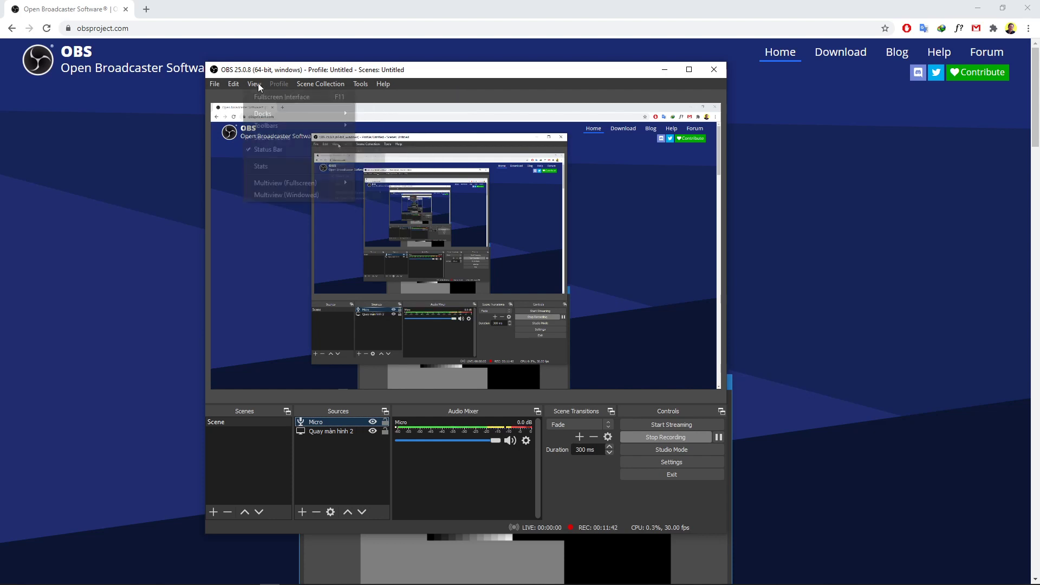
mouse_move(214, 85)
click(230, 125)
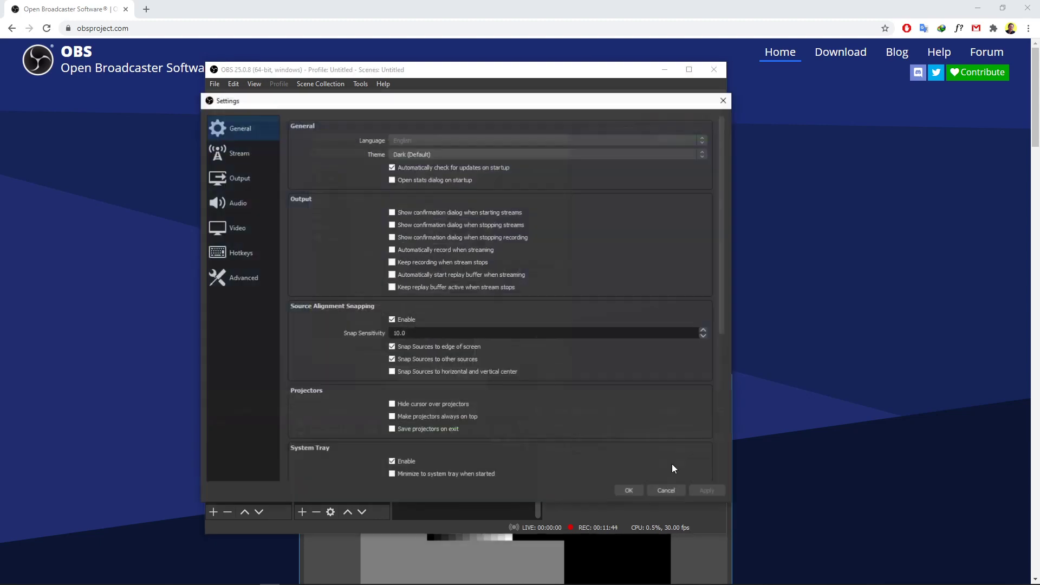
scroll(404, 304, down, 5)
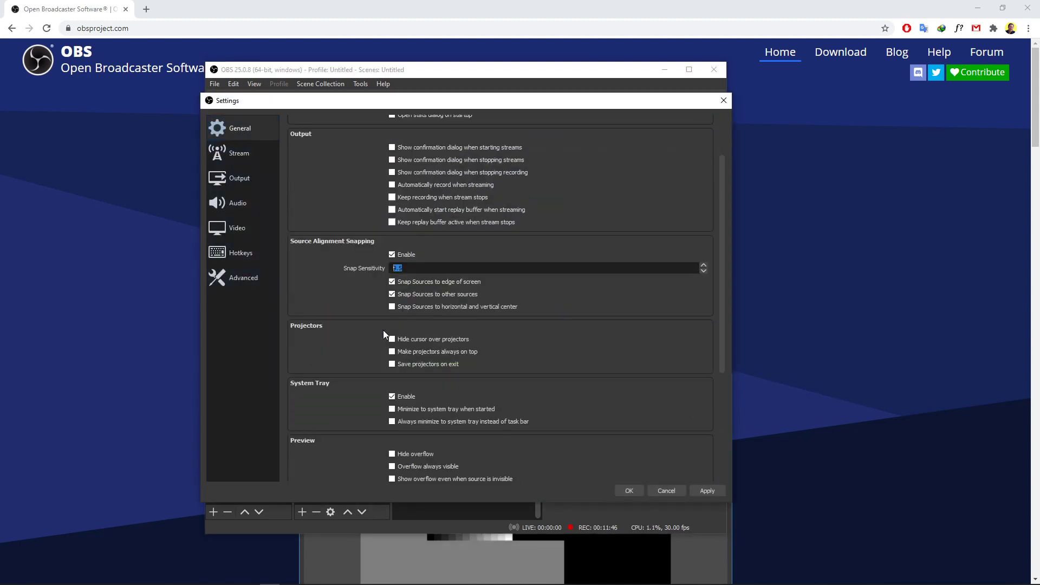
scroll(369, 339, up, 4)
scroll(366, 335, up, 1)
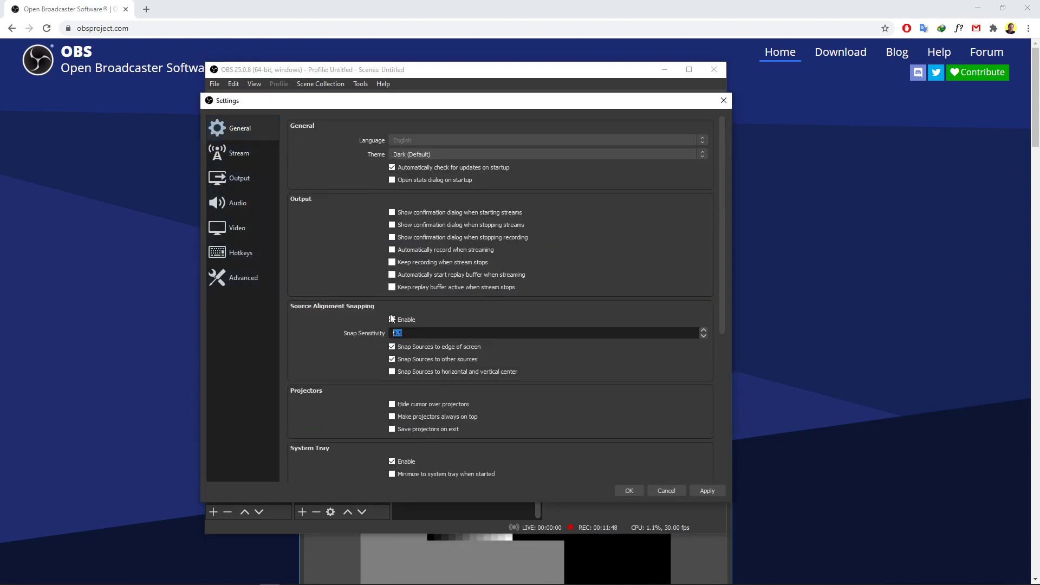
click(231, 155)
- Enable the advanced encoder settings for streaming to examine the encoder presets, then disable them and close the settings without saving
click(233, 175)
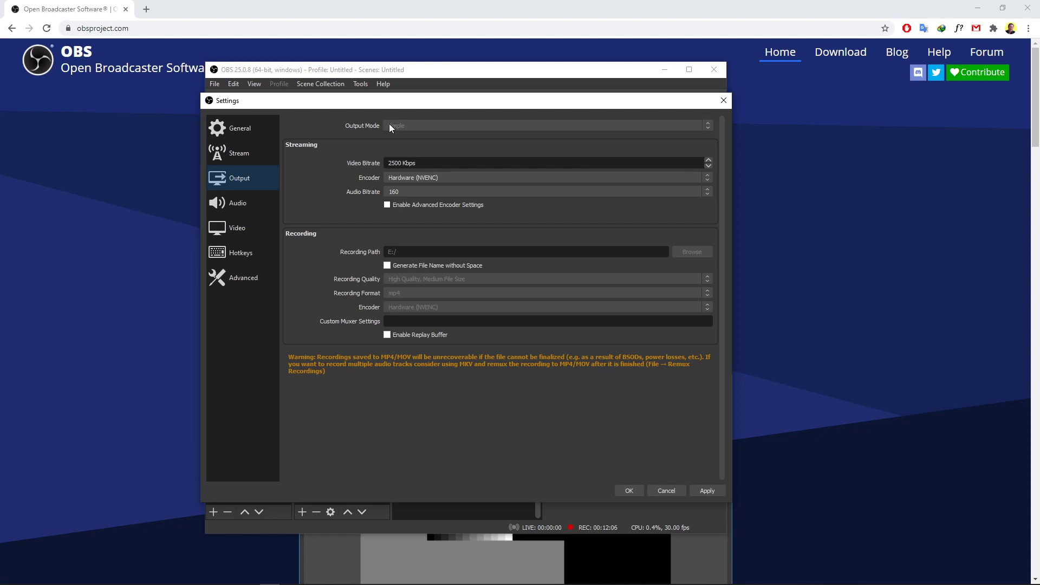
click(388, 206)
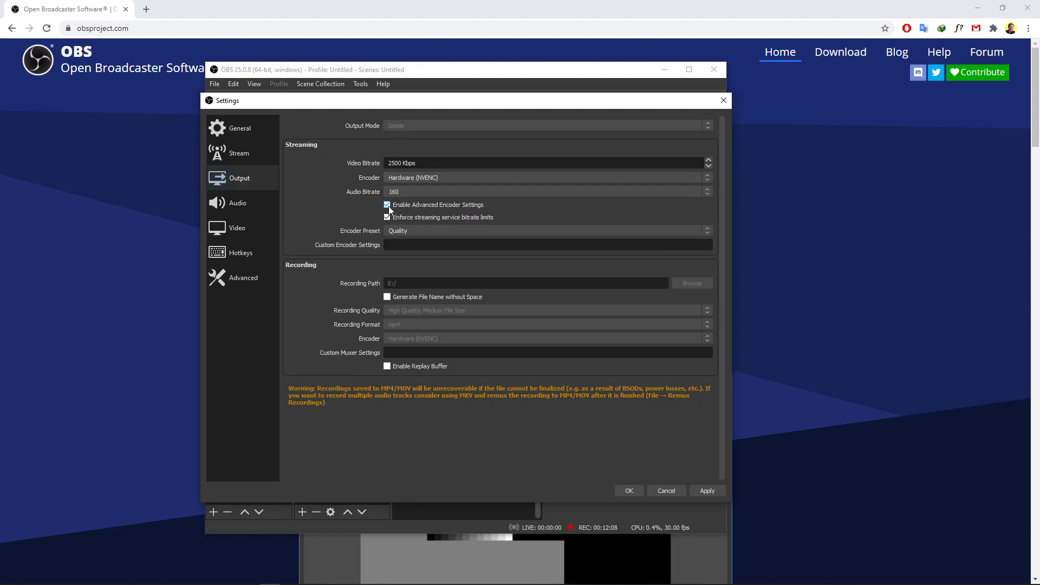
click(394, 229)
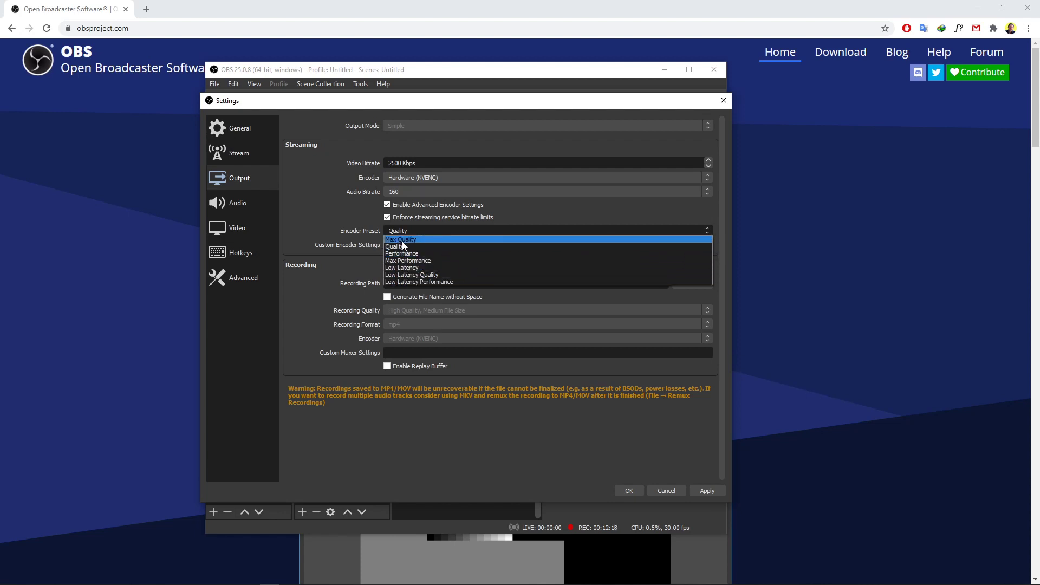
click(352, 208)
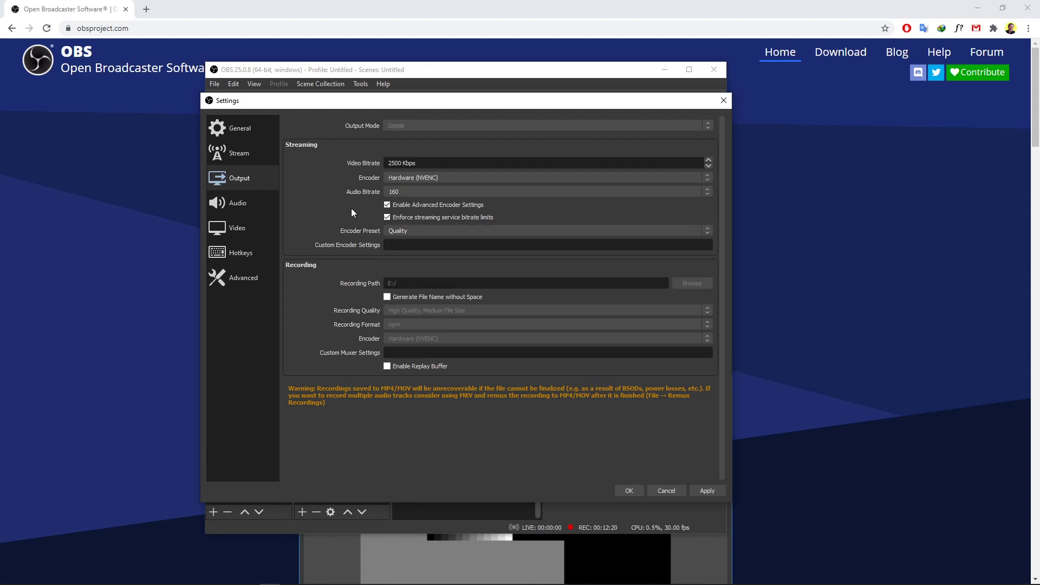
click(387, 204)
click(387, 204)
key(space)
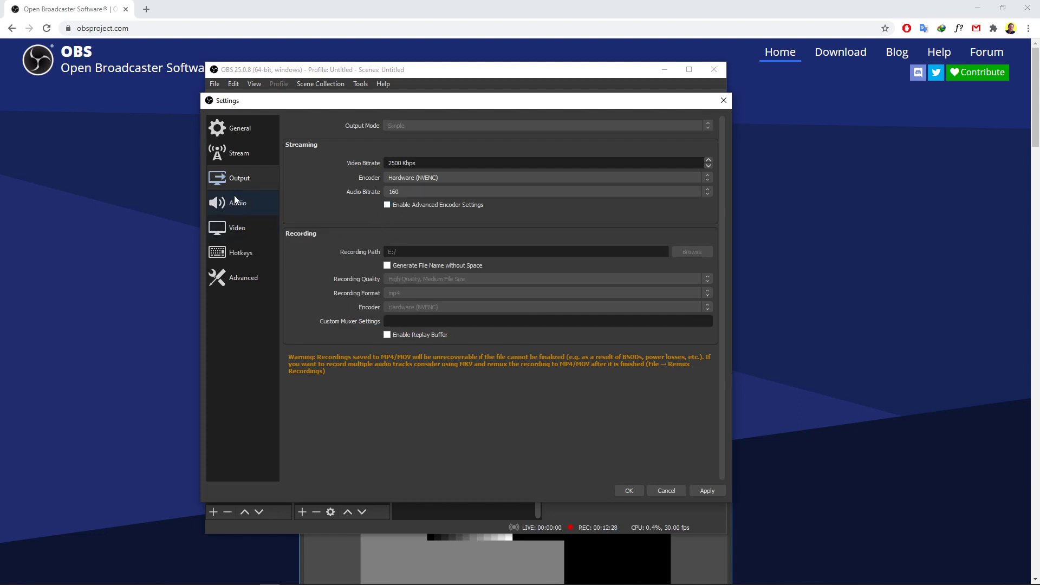
click(723, 100)
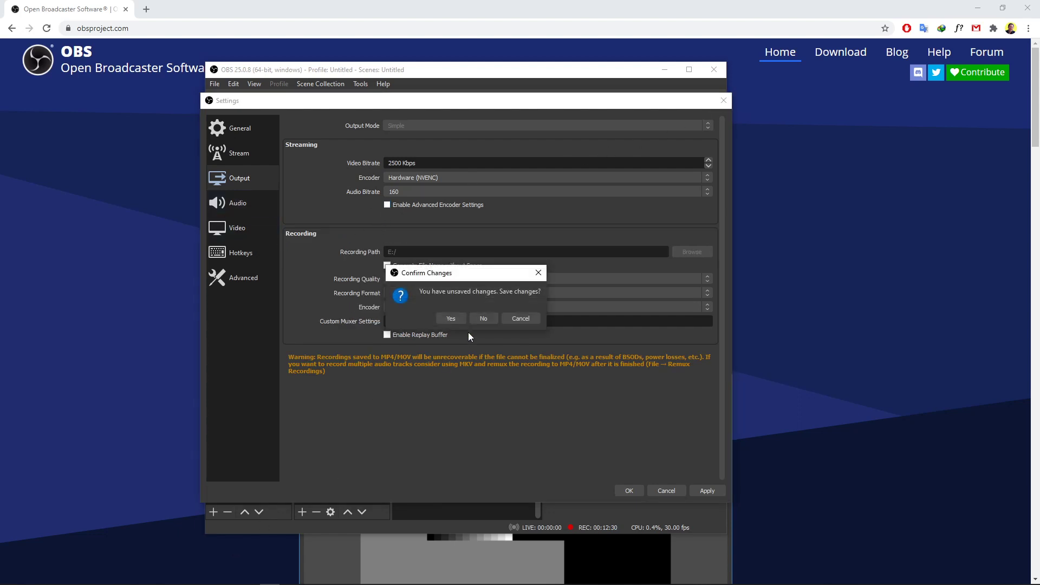
click(520, 319)
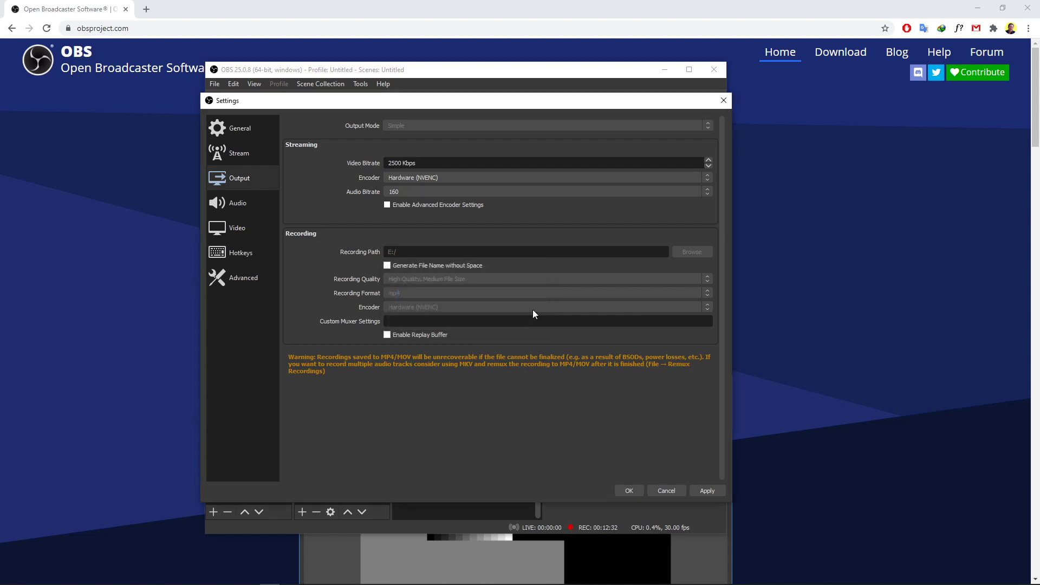
click(667, 491)
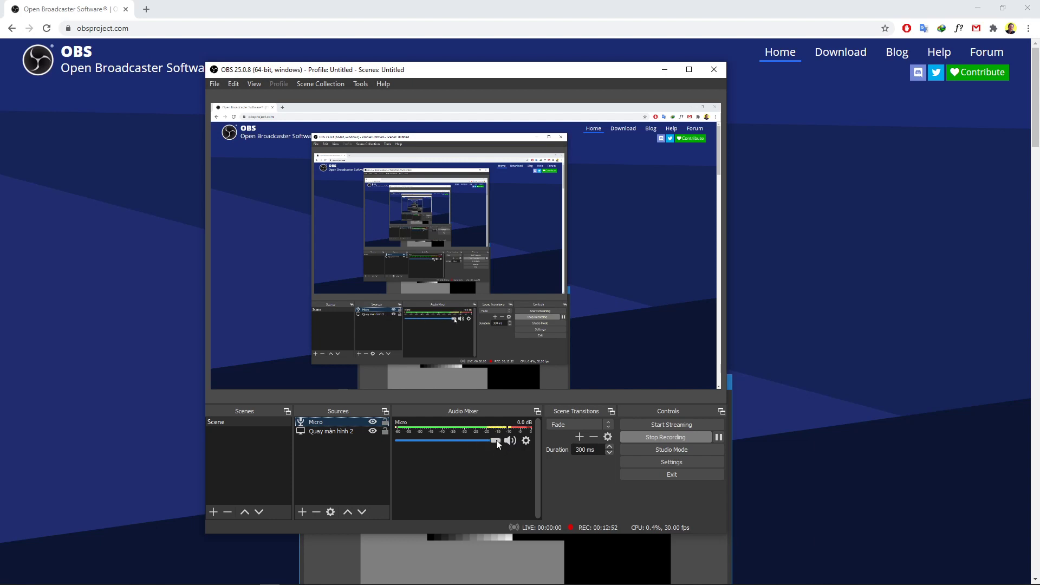
- Open the Micro source's audio filters, check the filter types that can be added, and reset the Noise Suppression level to the default -30 dB
click(526, 441)
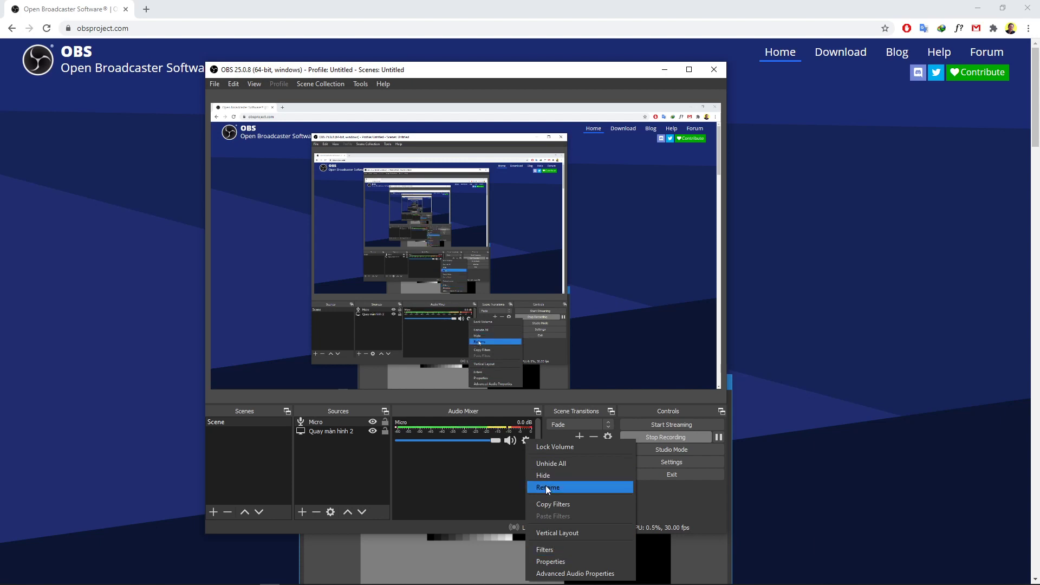
click(549, 550)
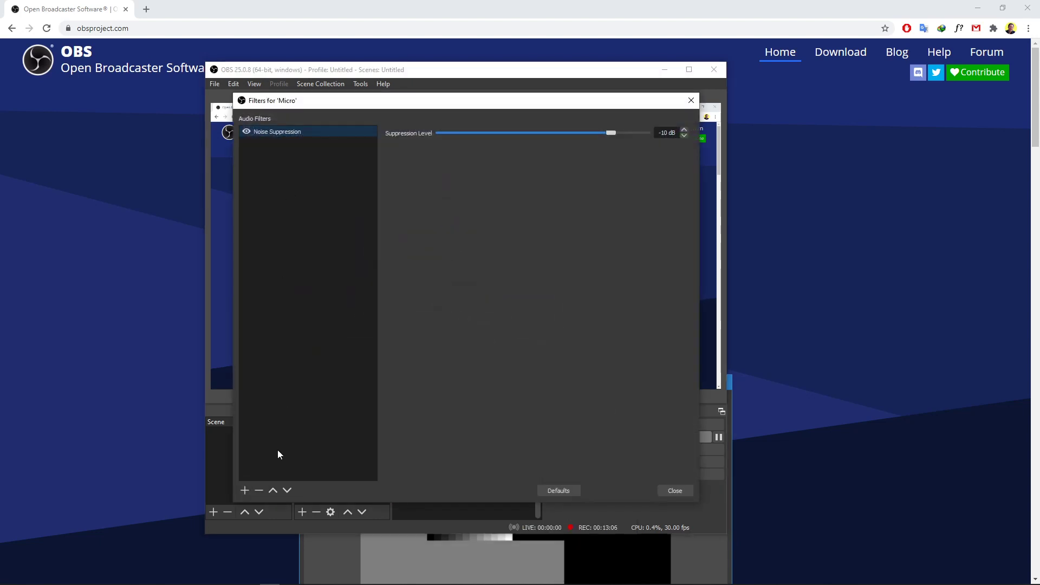
click(245, 490)
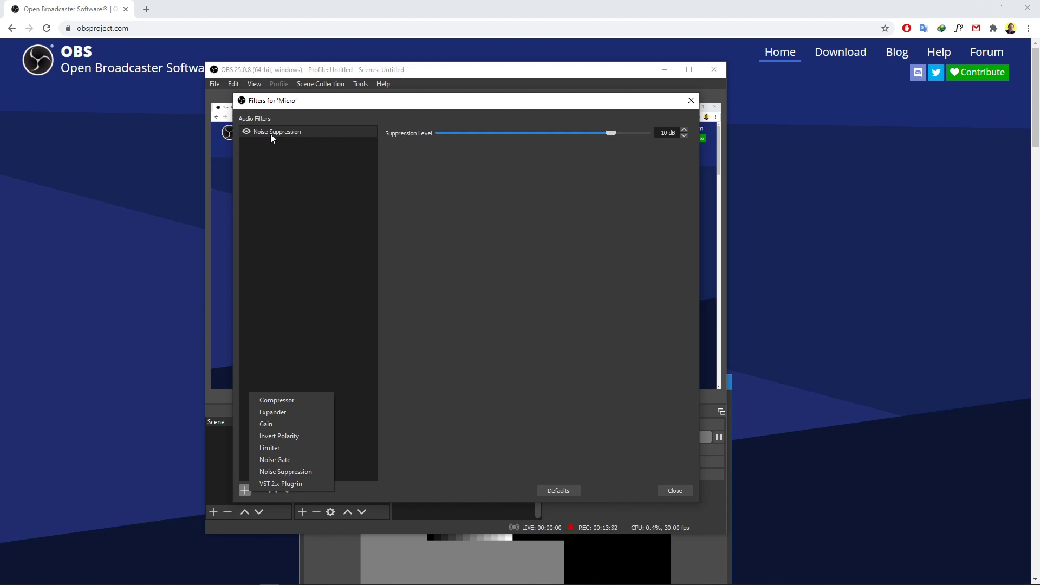
click(558, 210)
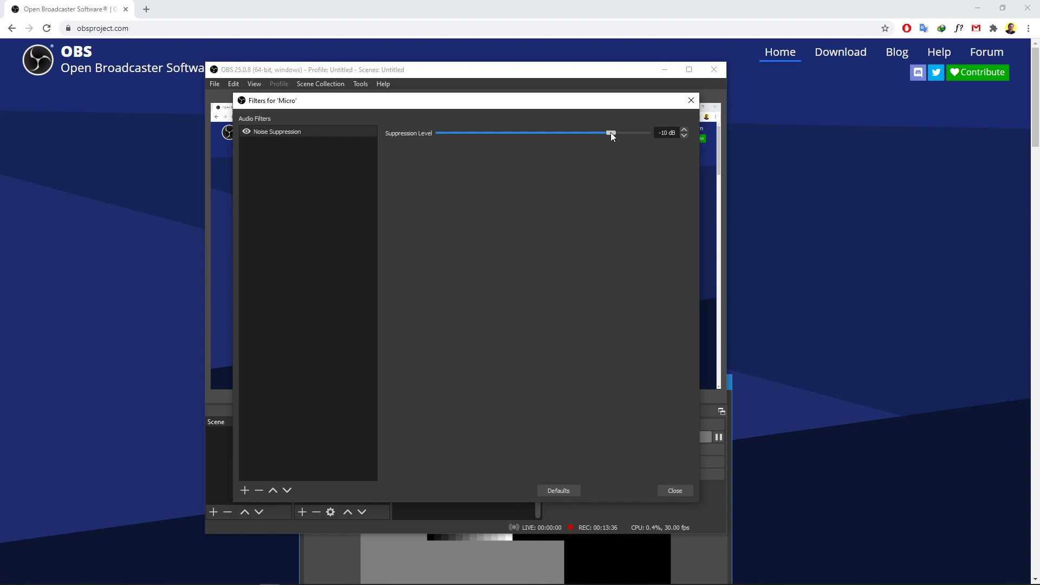
click(560, 491)
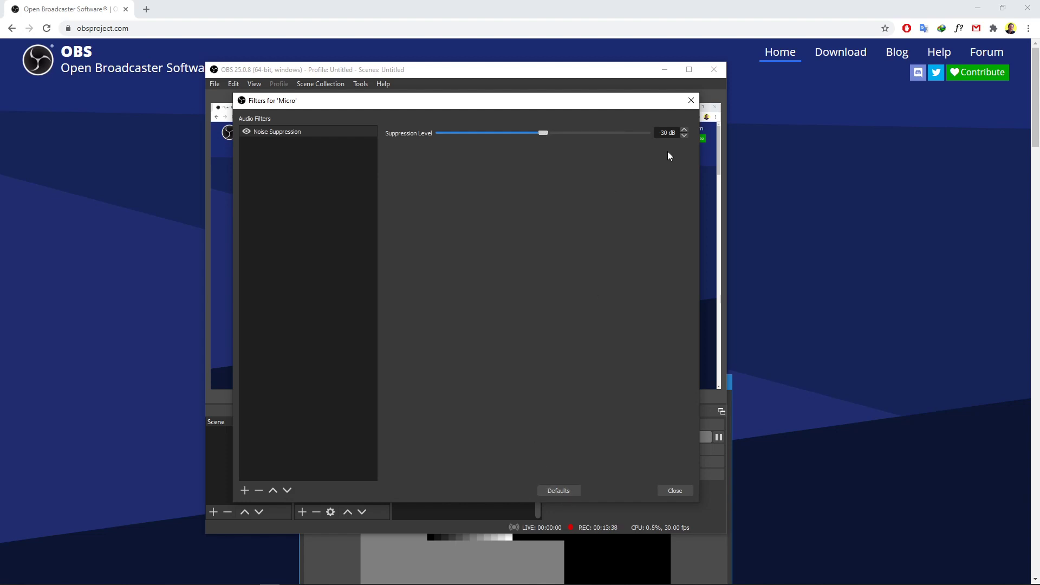